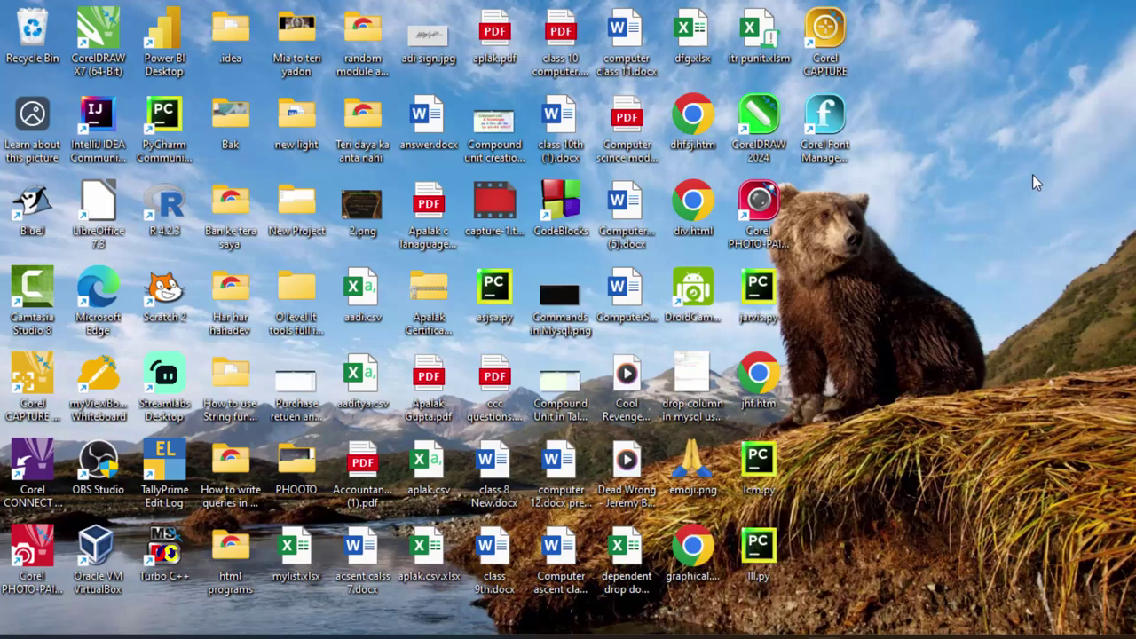
Step: Refresh the Windows desktop from its right-click menu
{"action": "right_click", "coordinate": [1041, 252]}
{"action": "left_click", "coordinate": [1053, 243]}
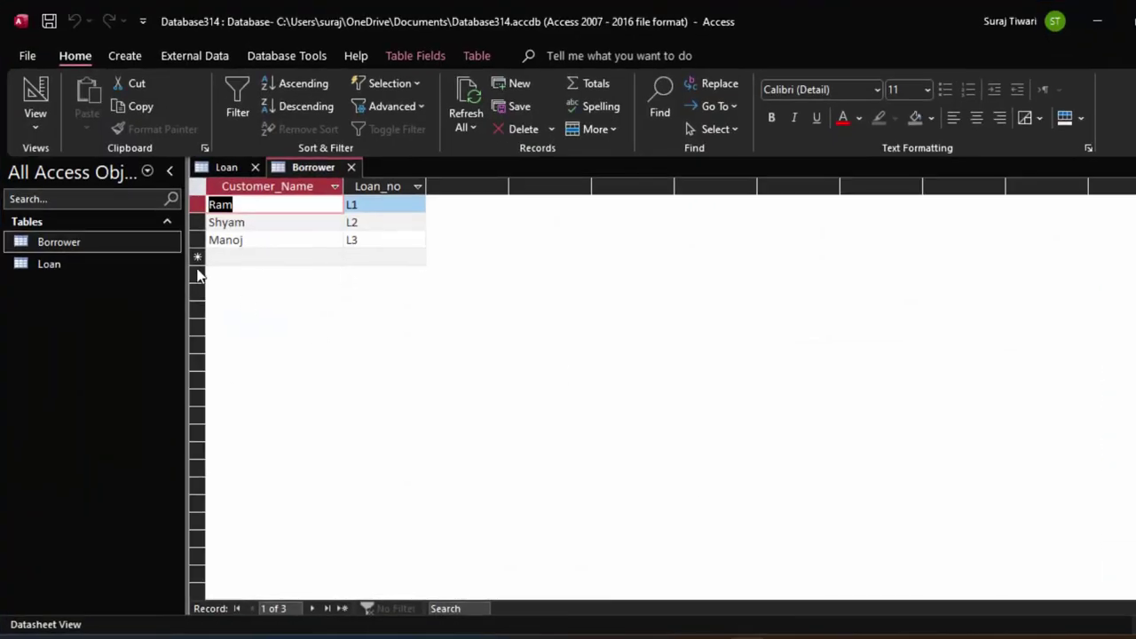
Step: Switch to the Loan table and review records L1–L3, branch C1 and amount ₹ 10,000.00
{"action": "left_click", "coordinate": [226, 168]}
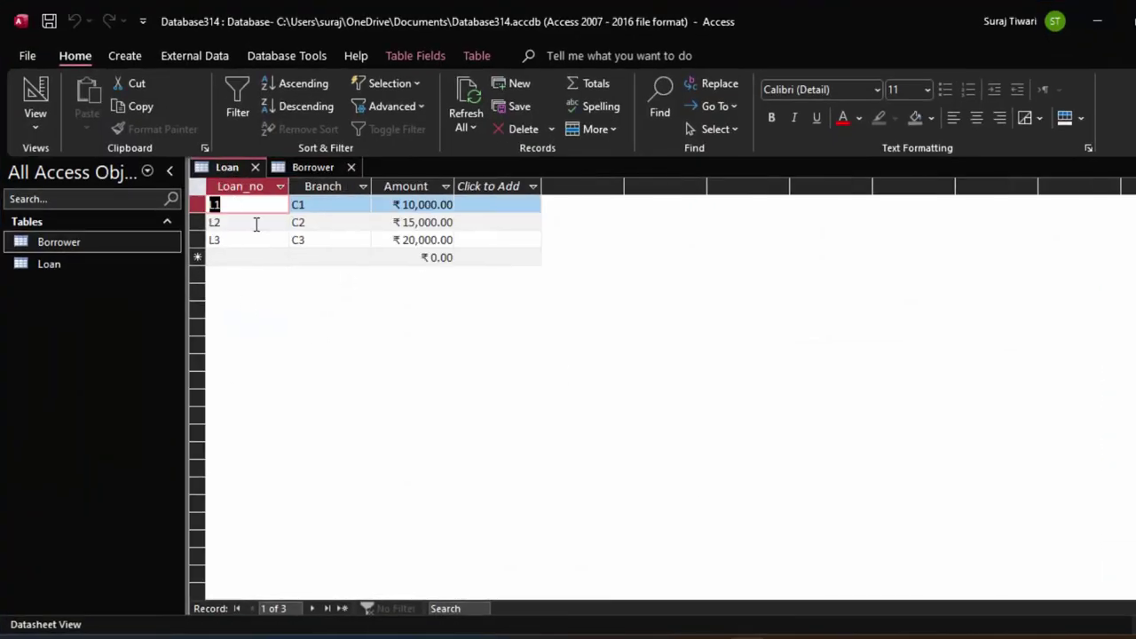
{"action": "left_click", "coordinate": [231, 206]}
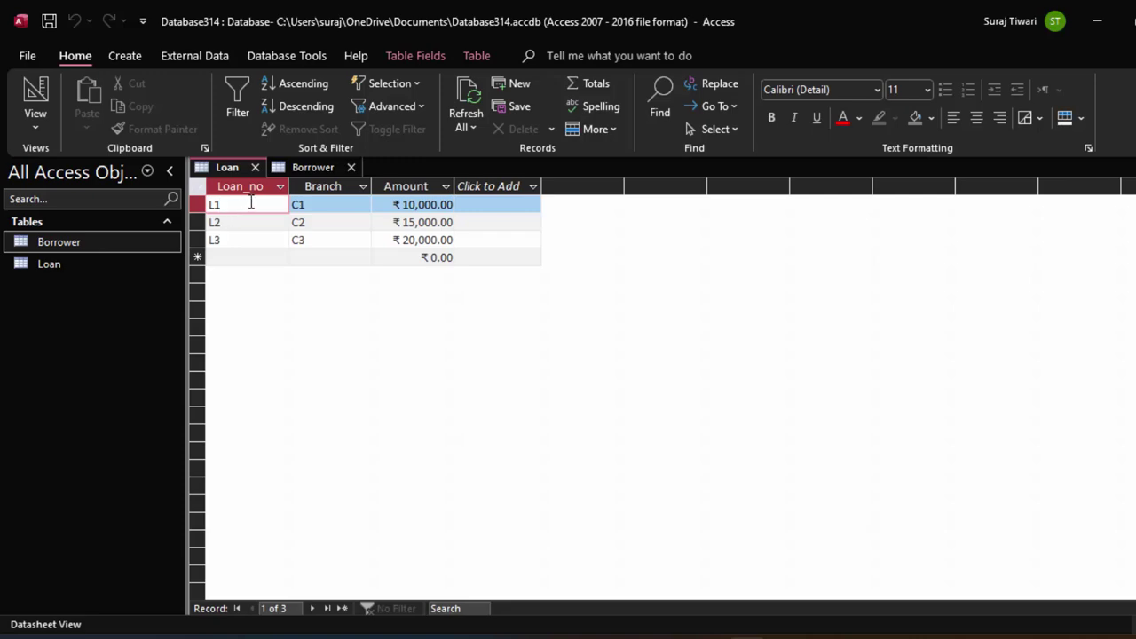
{"action": "left_click", "coordinate": [321, 205]}
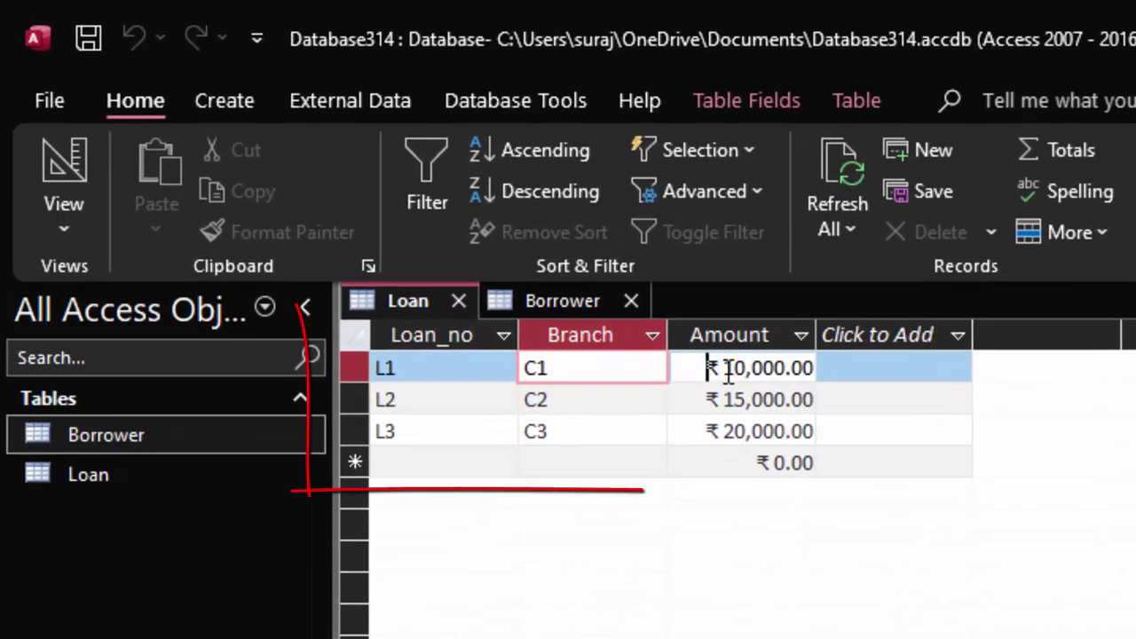
{"action": "left_click_drag", "start_coordinate": [394, 204], "coordinate": [458, 198]}
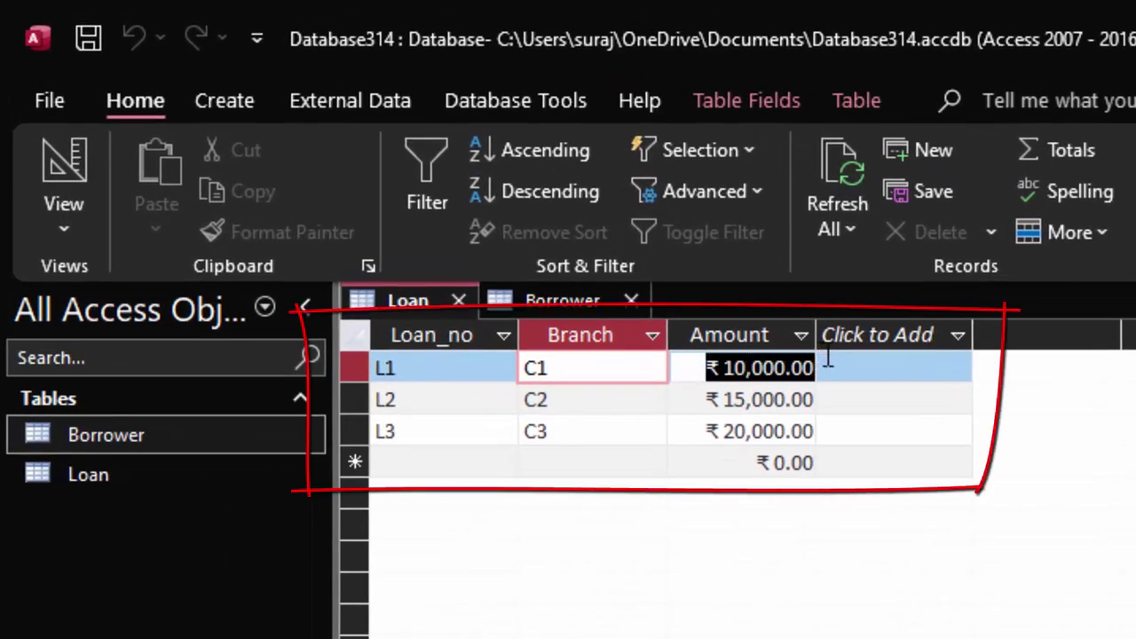
{"action": "left_click_drag", "start_coordinate": [376, 399], "coordinate": [406, 397]}
{"action": "left_click", "coordinate": [406, 397]}
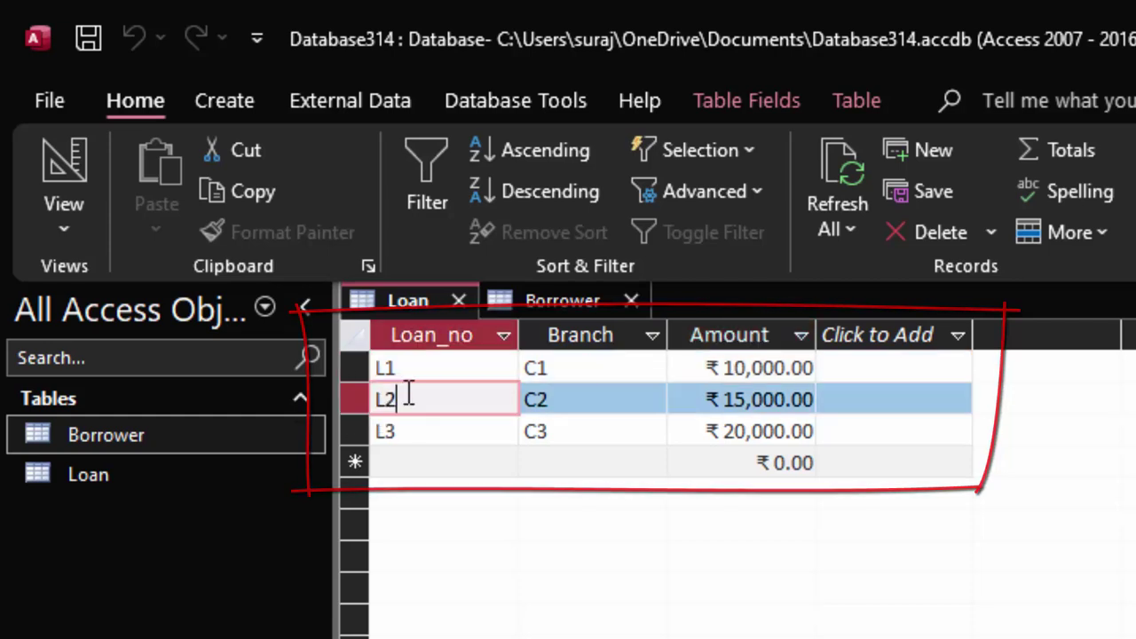
{"action": "left_click", "coordinate": [562, 425]}
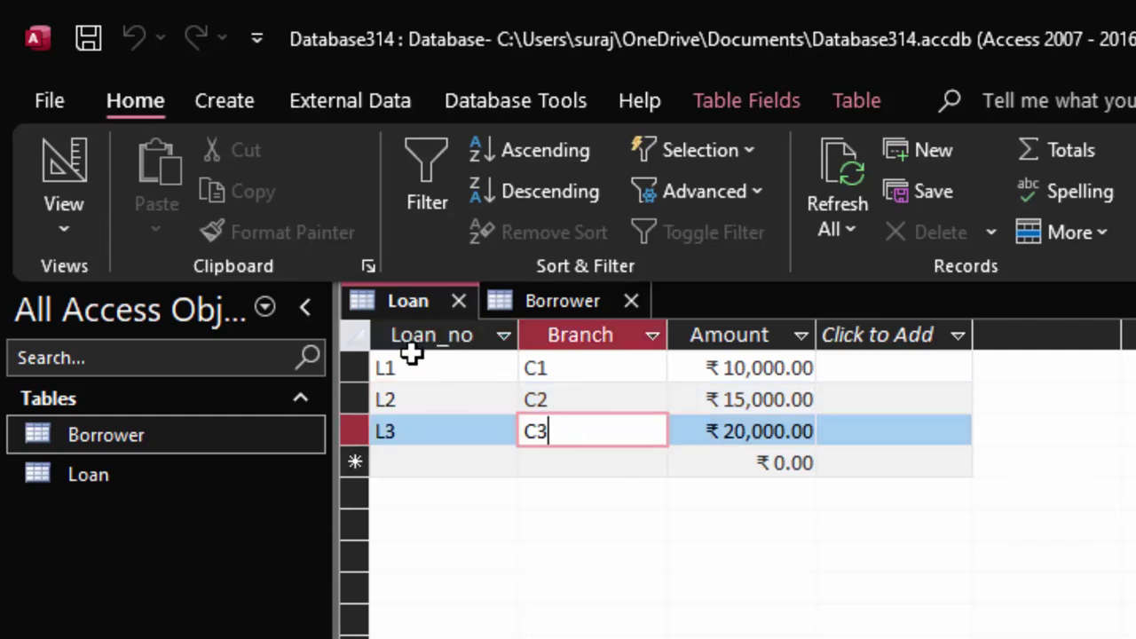
{"action": "left_click", "coordinate": [71, 234]}
Step: Inspect the Loan and Borrower field designs, ending on Borrower's three records in Datasheet View
{"action": "left_click", "coordinate": [110, 335]}
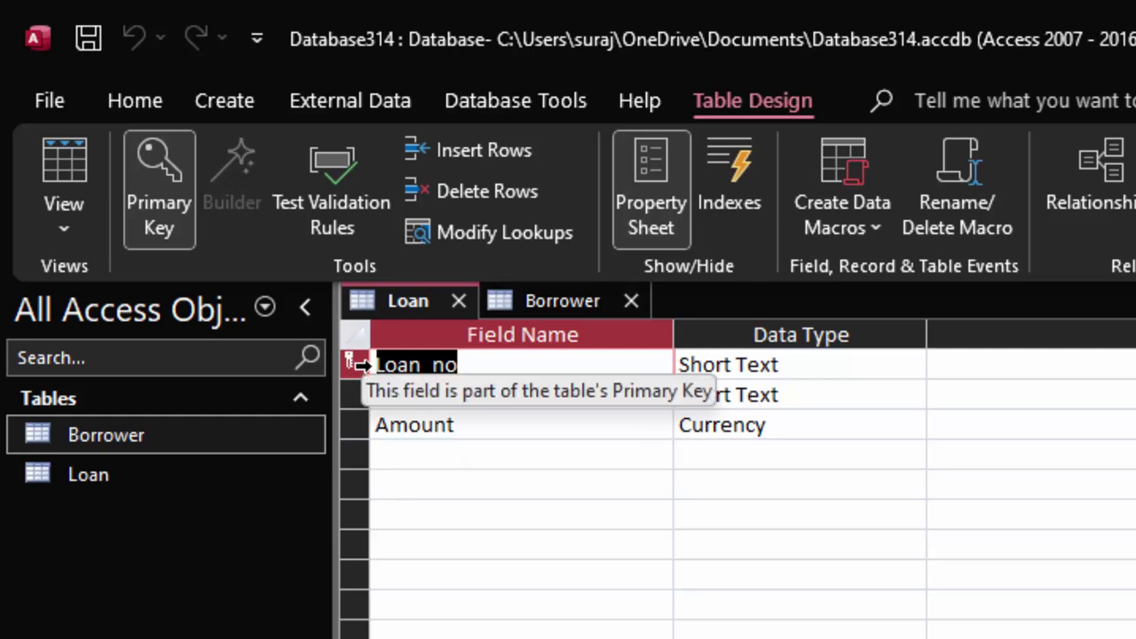
{"action": "left_click", "coordinate": [63, 155]}
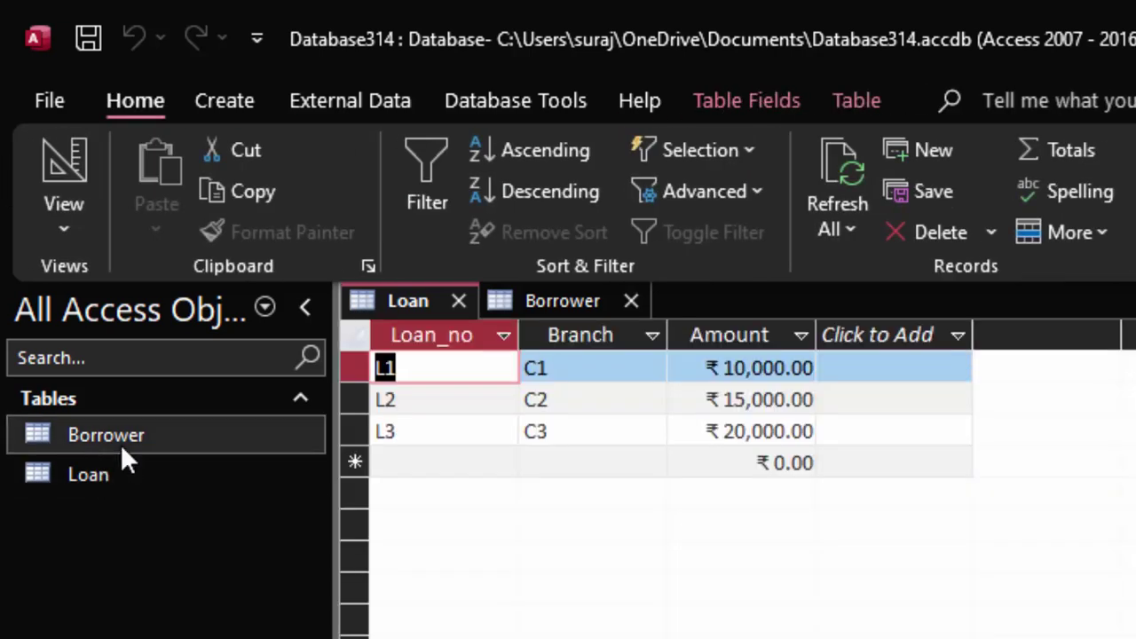
{"action": "double_click", "coordinate": [115, 439]}
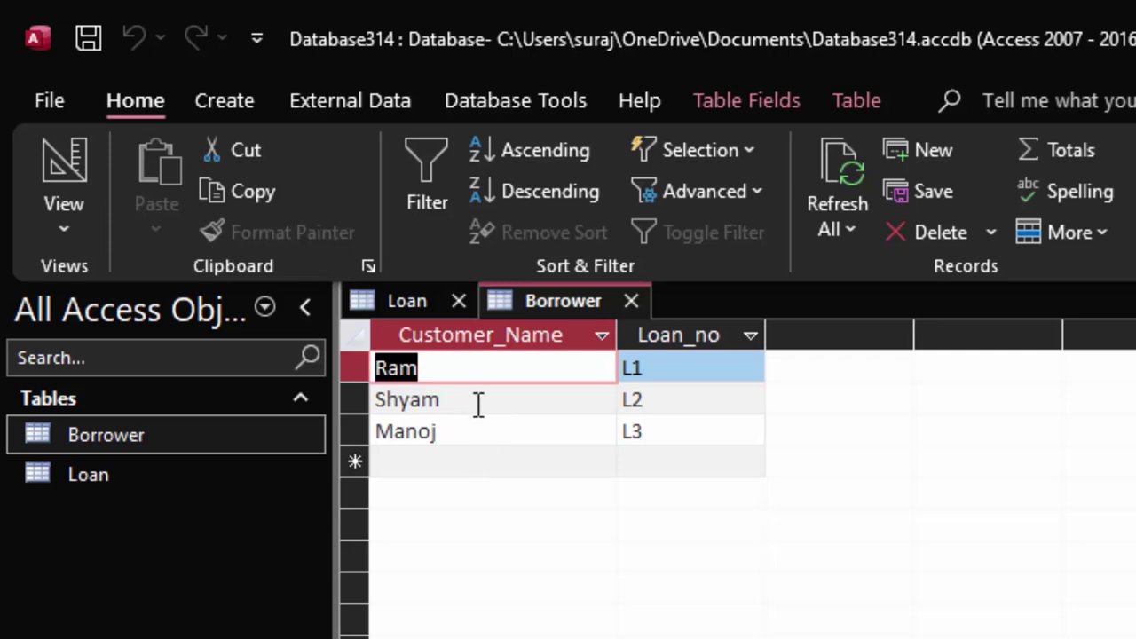
{"action": "left_click", "coordinate": [442, 373]}
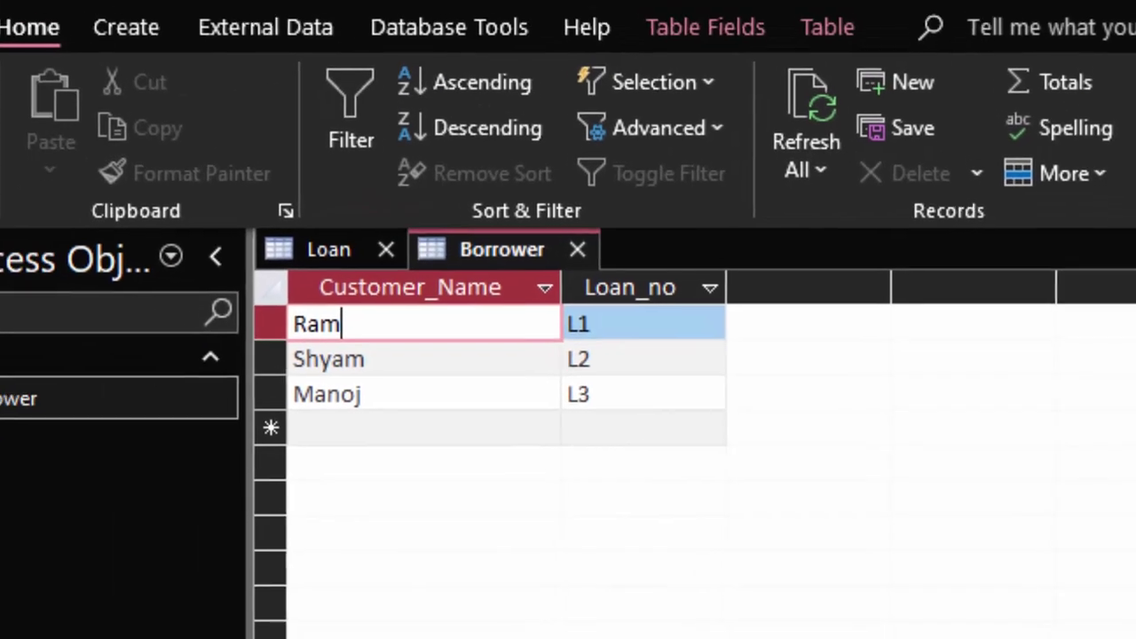
{"action": "left_click", "coordinate": [64, 178]}
{"action": "left_click", "coordinate": [115, 330]}
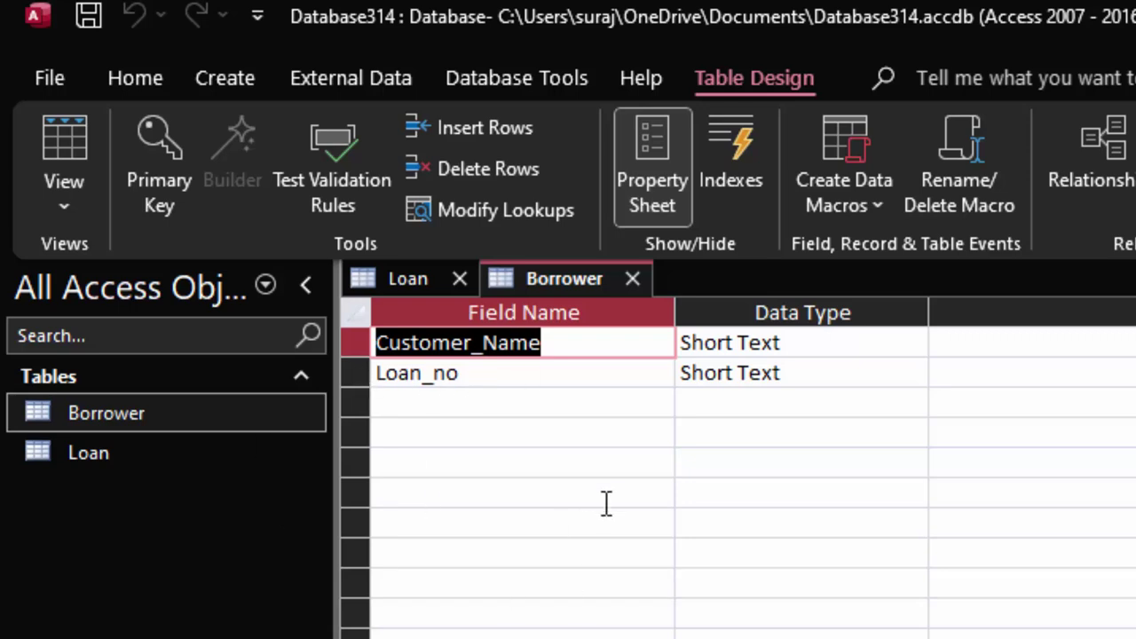
{"action": "left_click", "coordinate": [70, 118]}
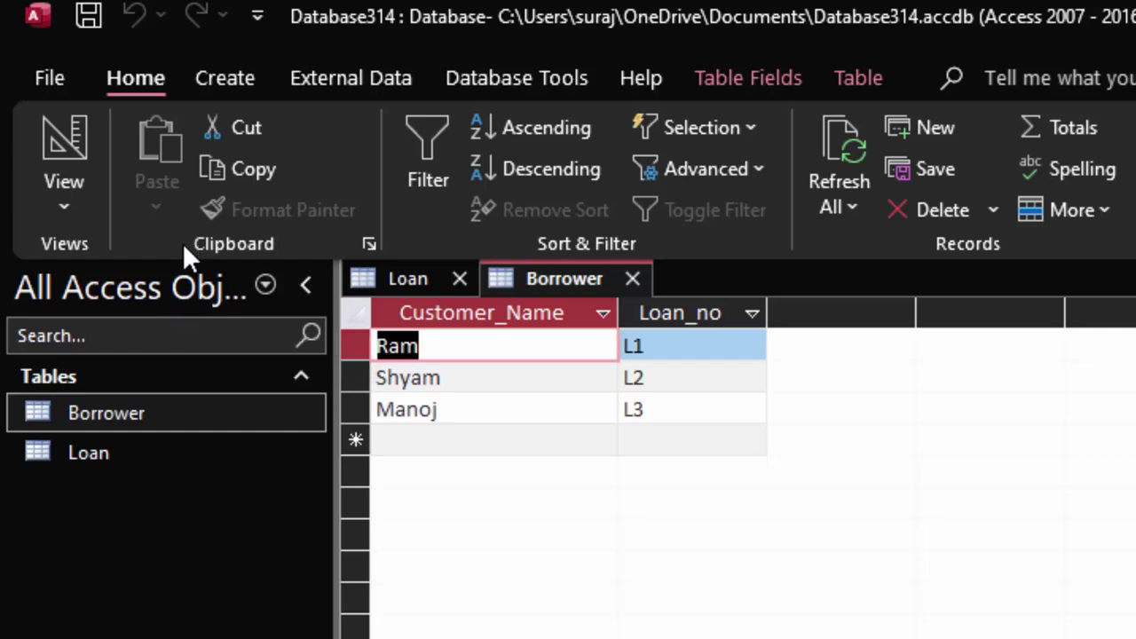
Step: Create a blank query design in SQL View and delete its default 'SELECT;' text
{"action": "left_click", "coordinate": [214, 75]}
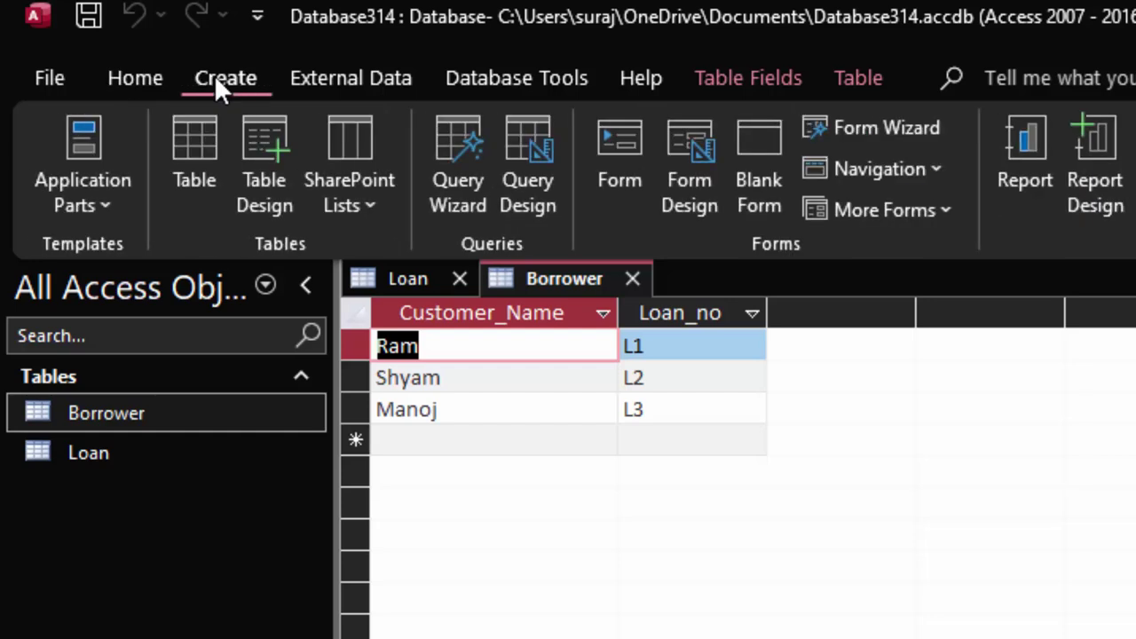
{"action": "left_click", "coordinate": [523, 151]}
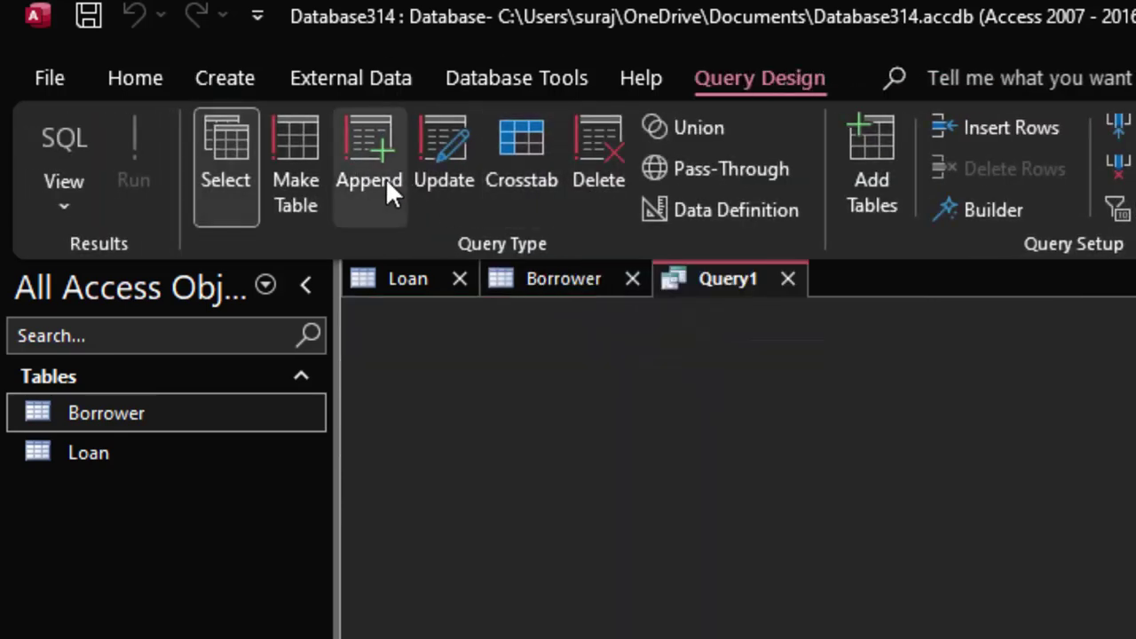
{"action": "left_click", "coordinate": [66, 141]}
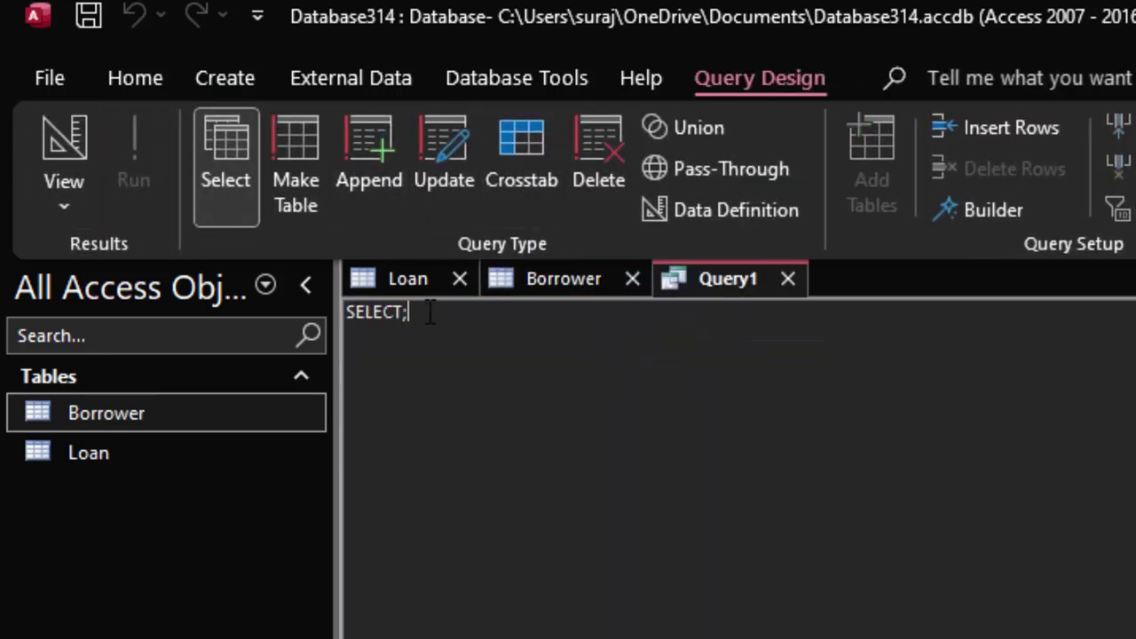
{"action": "left_click_drag", "start_coordinate": [429, 312], "coordinate": [346, 312]}
{"action": "key", "text": "Delete"}
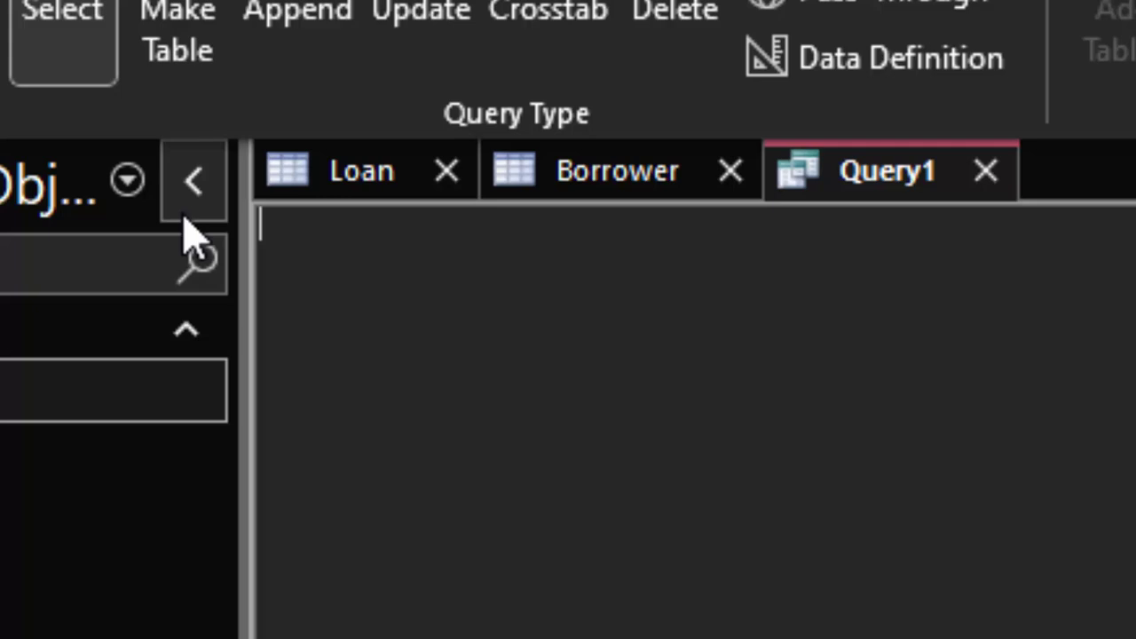
Step: Type 'select Loan.Loan_no,Branch,' in Query1, correcting the Loan_no spelling against the Loan table
{"action": "type", "text": "s"}
{"action": "type", "text": "elect"}
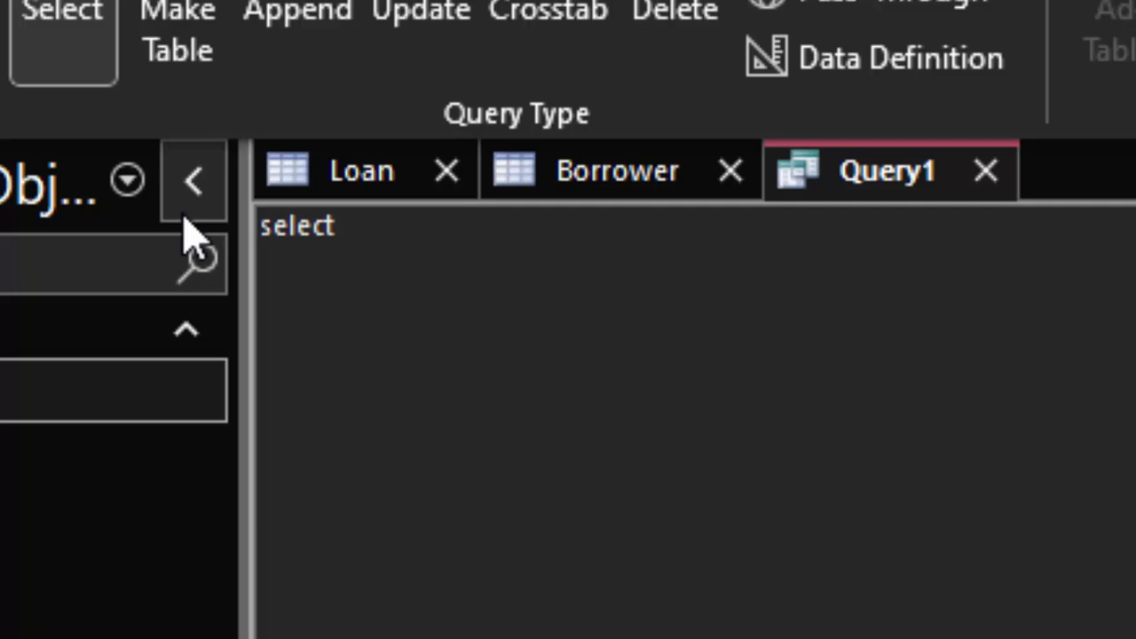
{"action": "type", "text": " Lo"}
{"action": "type", "text": "an"}
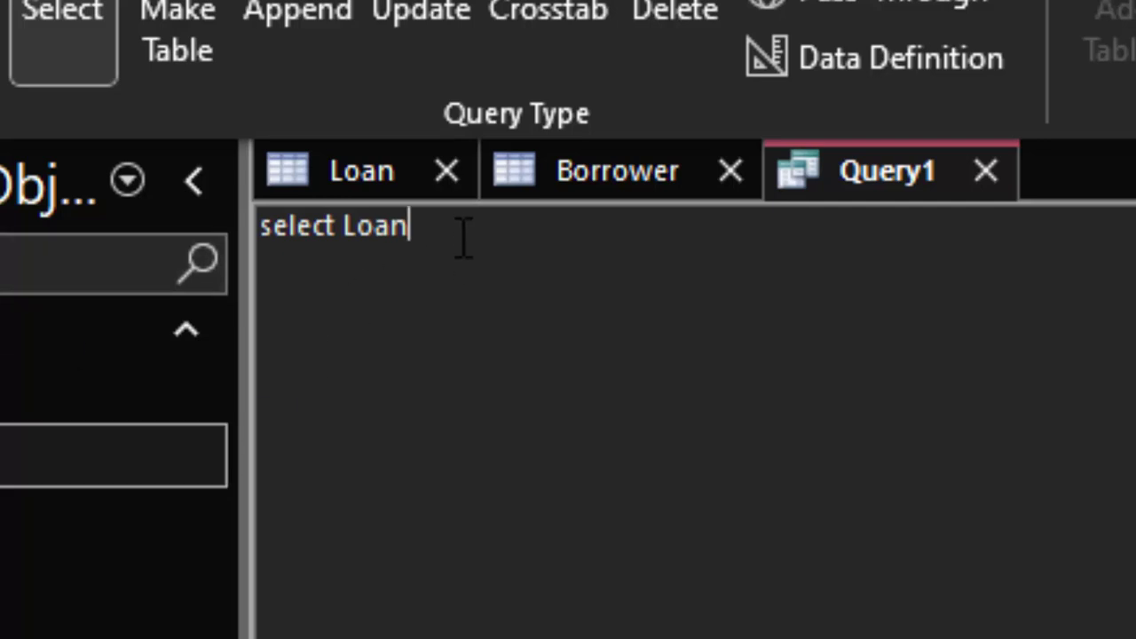
{"action": "type", "text": ".Loan"}
{"action": "type", "text": "no"}
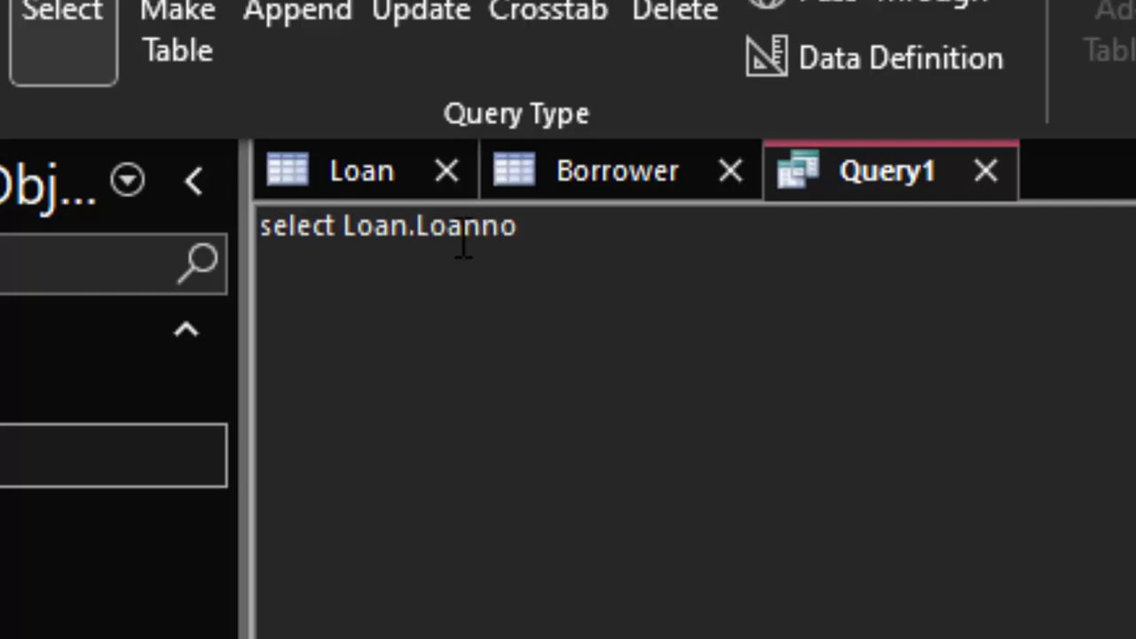
{"action": "key", "text": "BackSpace"}
{"action": "key", "text": "BackSpace"}
{"action": "key", "text": "BackSpace"}
{"action": "left_click", "coordinate": [312, 174]}
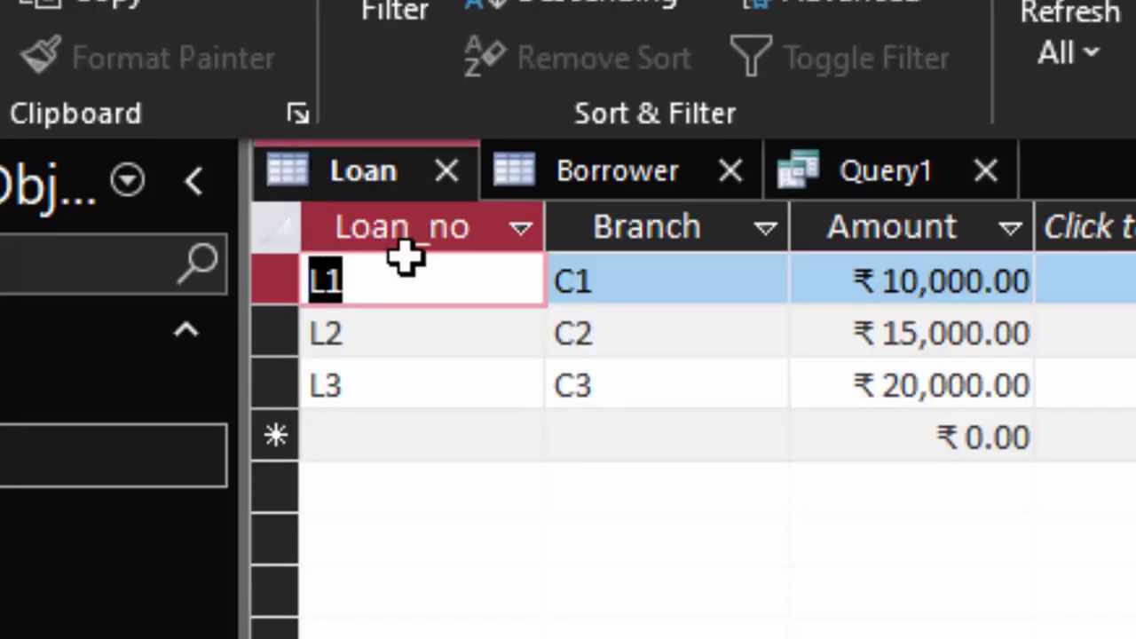
{"action": "left_click", "coordinate": [885, 173]}
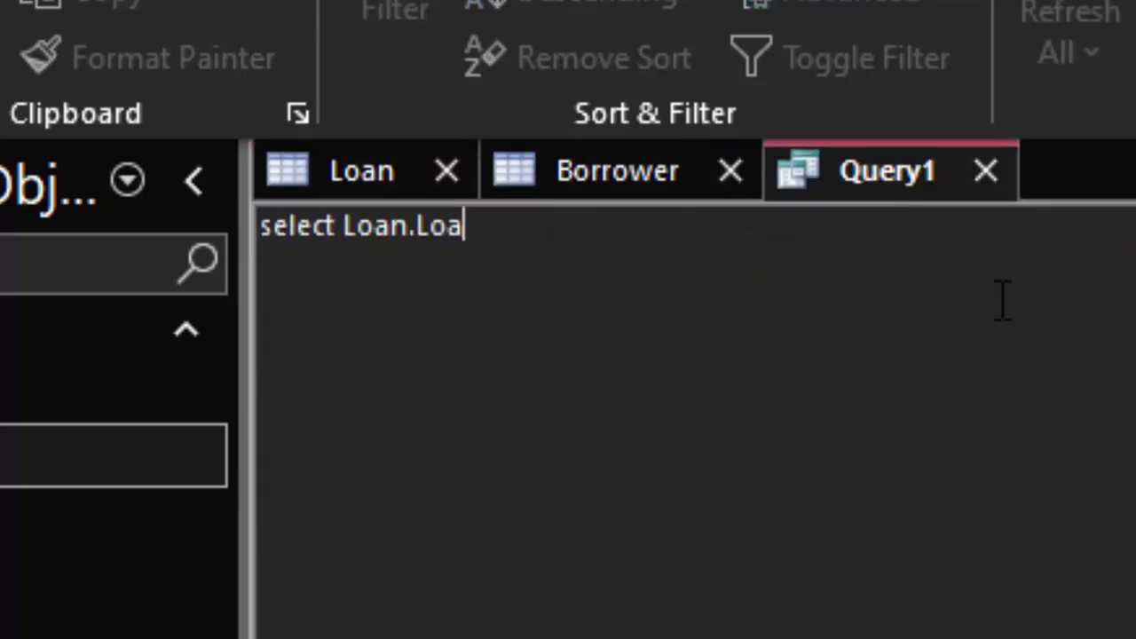
{"action": "type", "text": "n"}
{"action": "type", "text": "_no"}
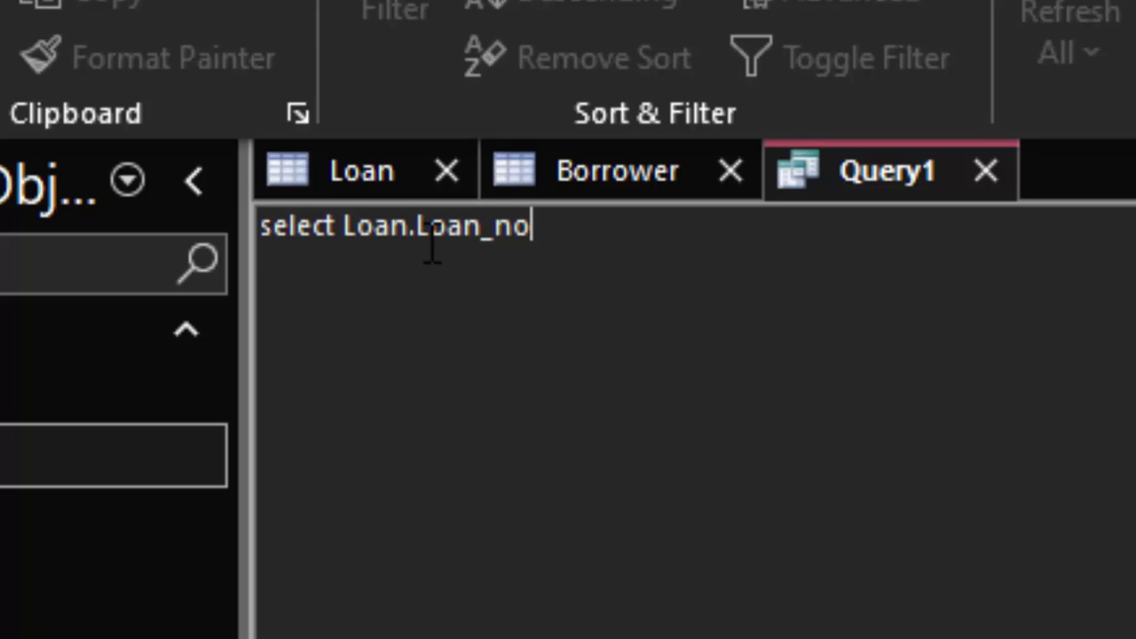
{"action": "type", "text": ",B"}
{"action": "type", "text": "ranc"}
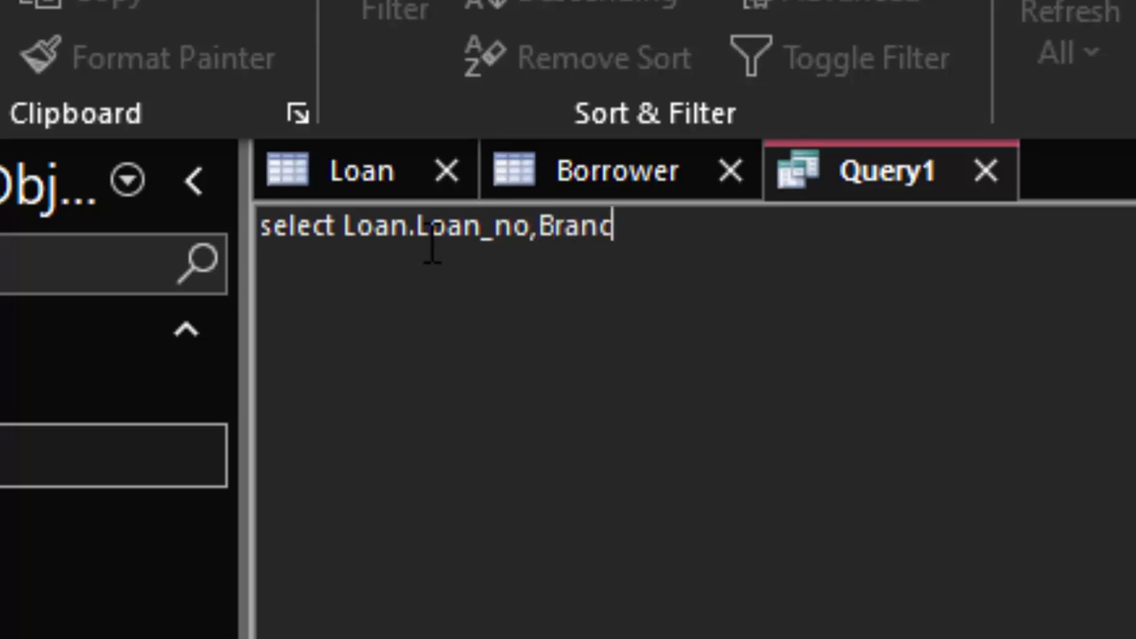
{"action": "type", "text": "h,"}
Step: Add Customer_Name to the select list, fixing the lowercase 'n' after checking Borrower's fields
{"action": "left_click", "coordinate": [347, 188]}
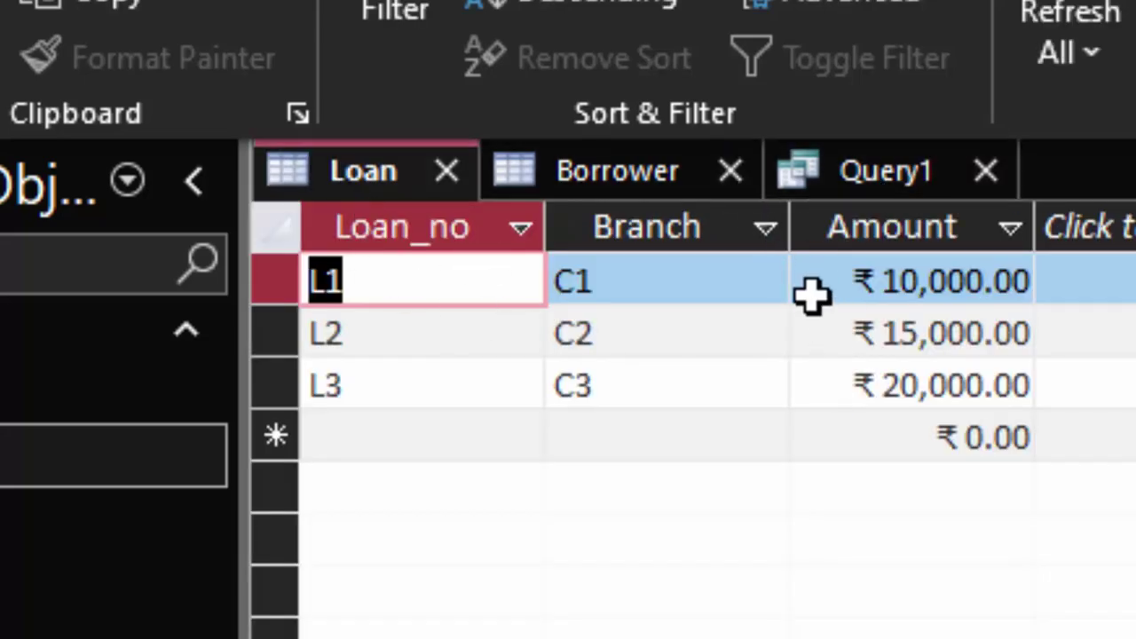
{"action": "left_click", "coordinate": [672, 172]}
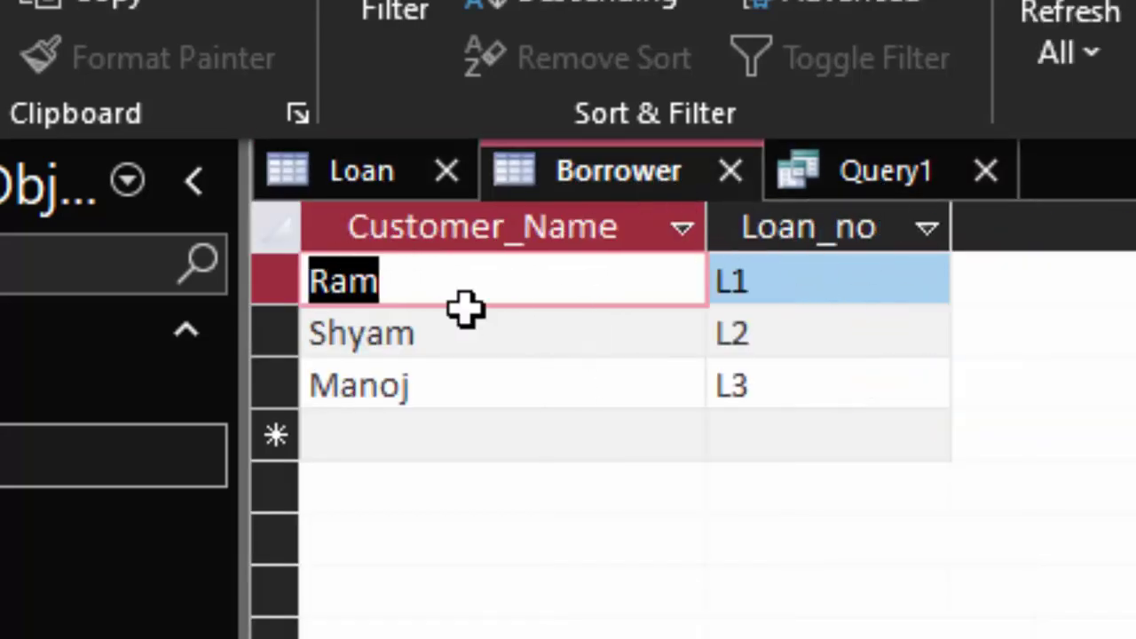
{"action": "left_click", "coordinate": [482, 282]}
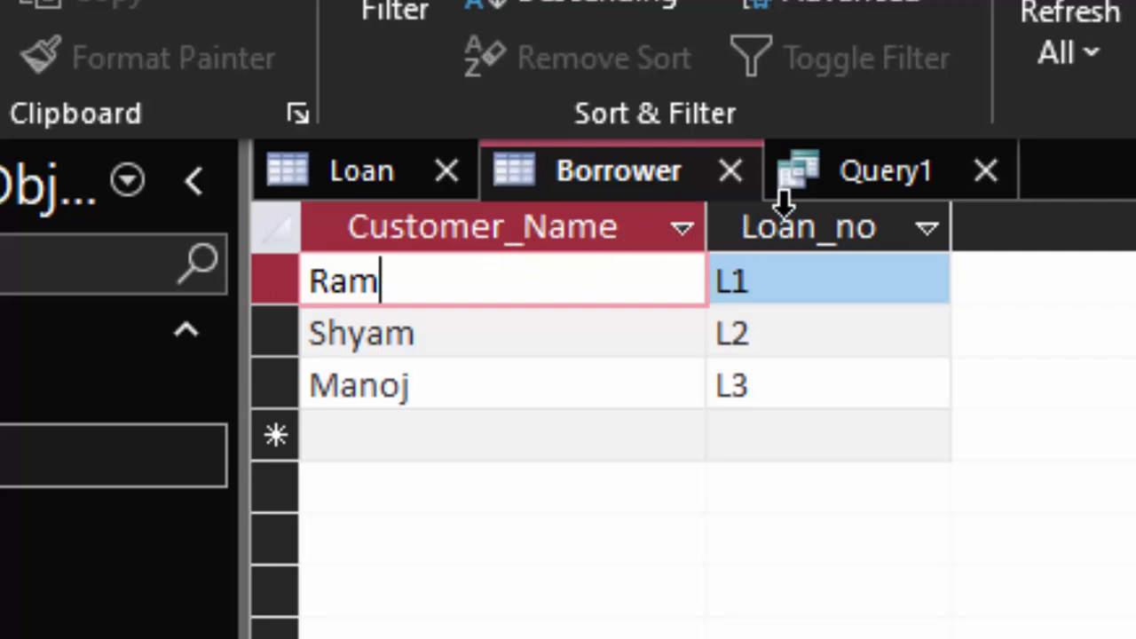
{"action": "left_click", "coordinate": [892, 181]}
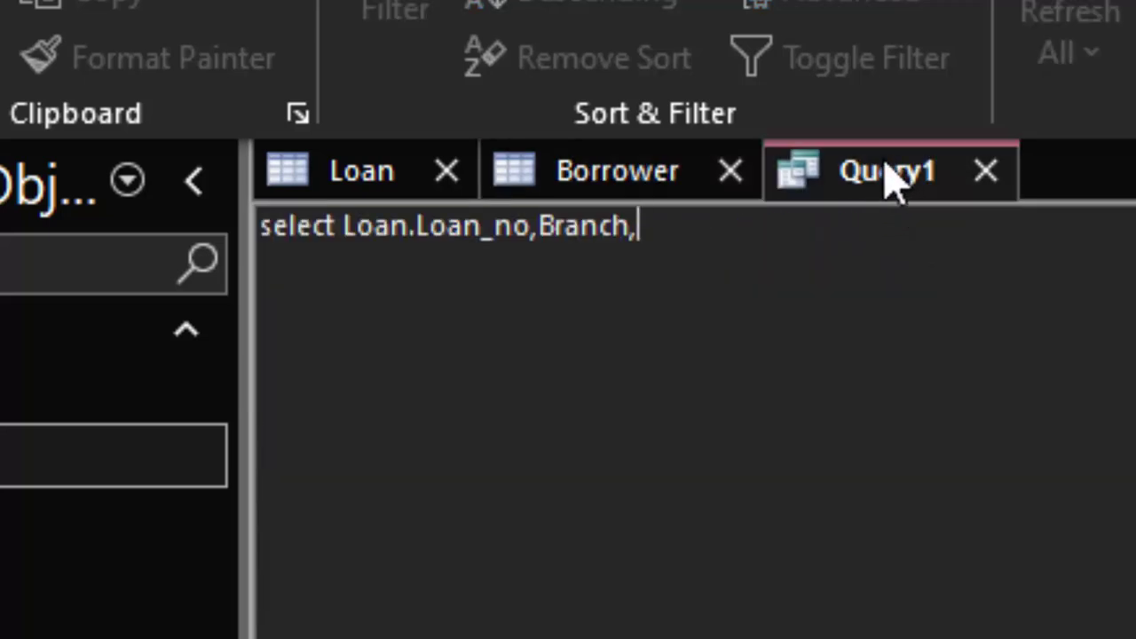
{"action": "type", "text": "C"}
{"action": "type", "text": "ustom"}
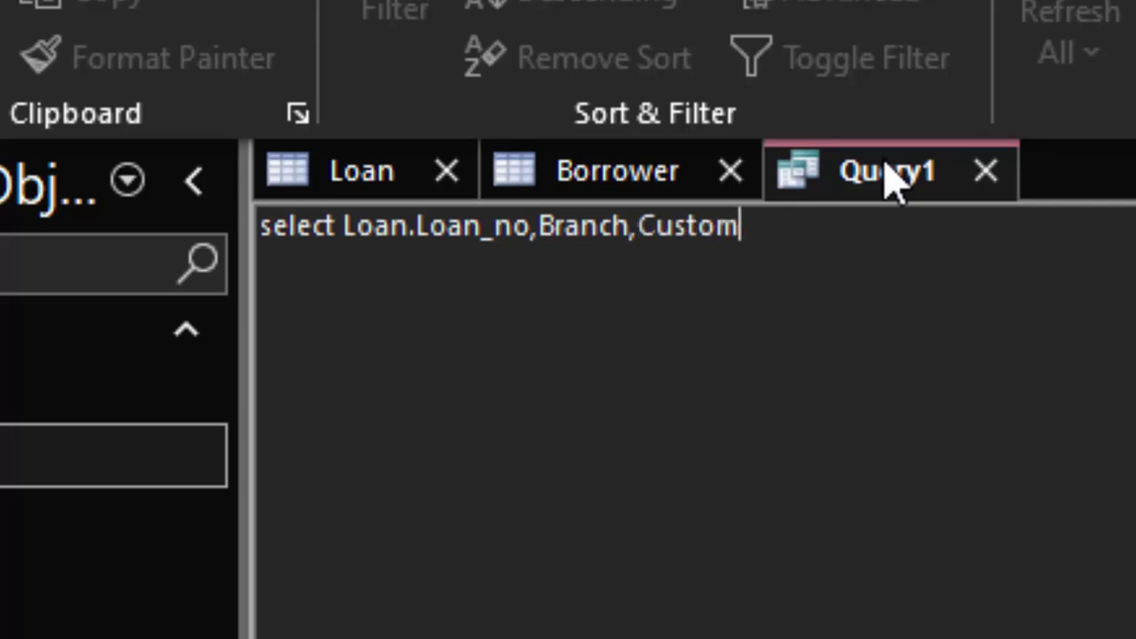
{"action": "type", "text": "er_"}
{"action": "type", "text": "na"}
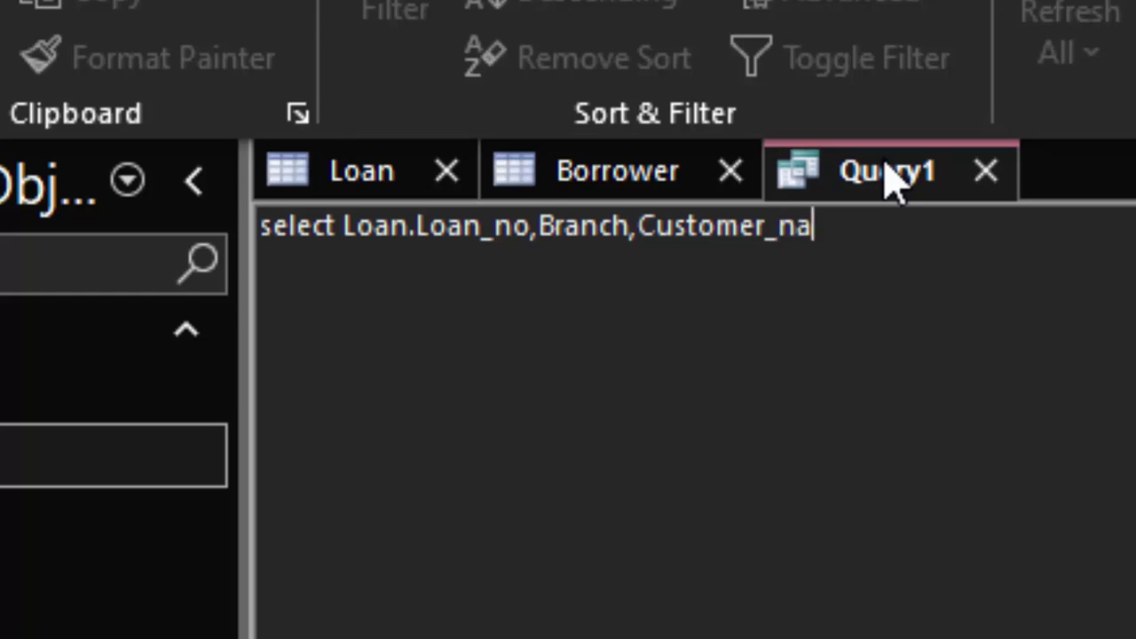
{"action": "type", "text": "me"}
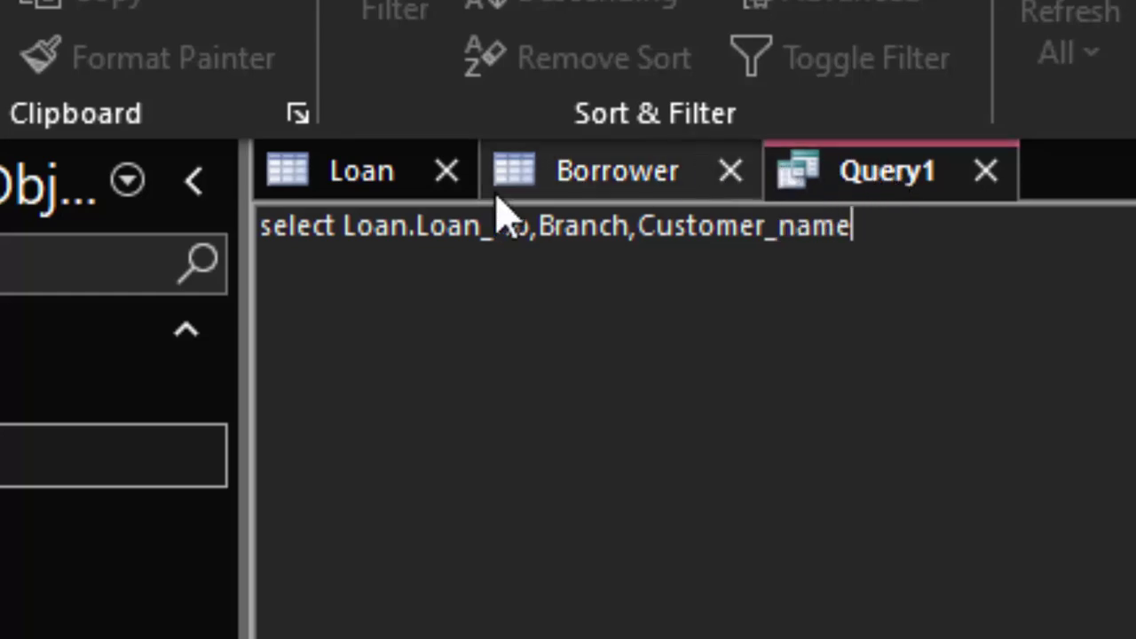
{"action": "left_click", "coordinate": [577, 174]}
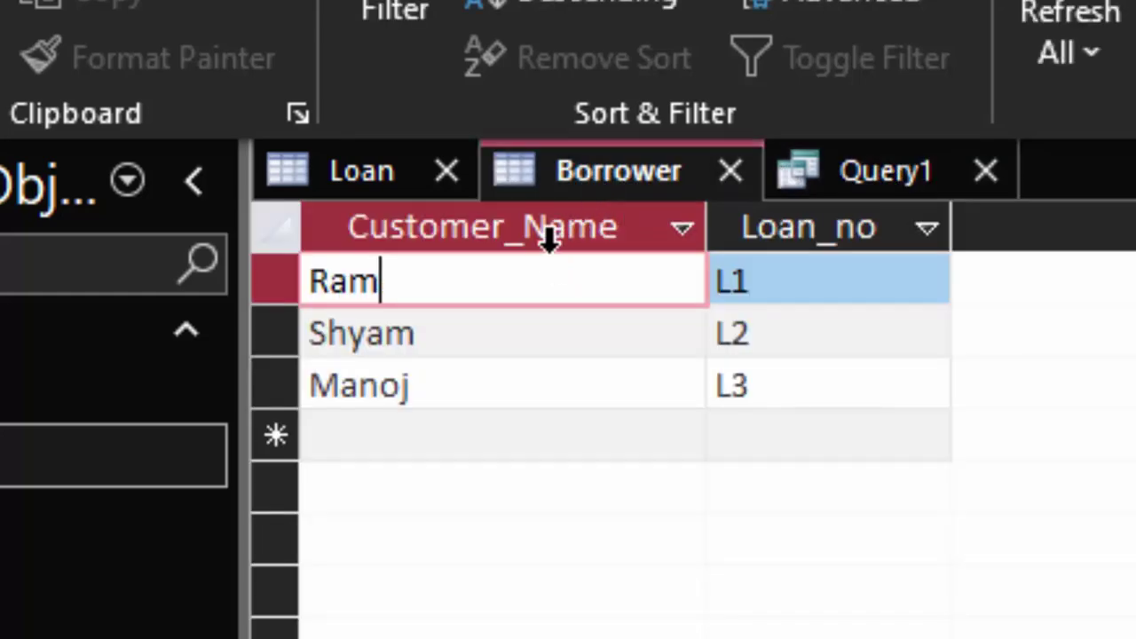
{"action": "left_click", "coordinate": [905, 182]}
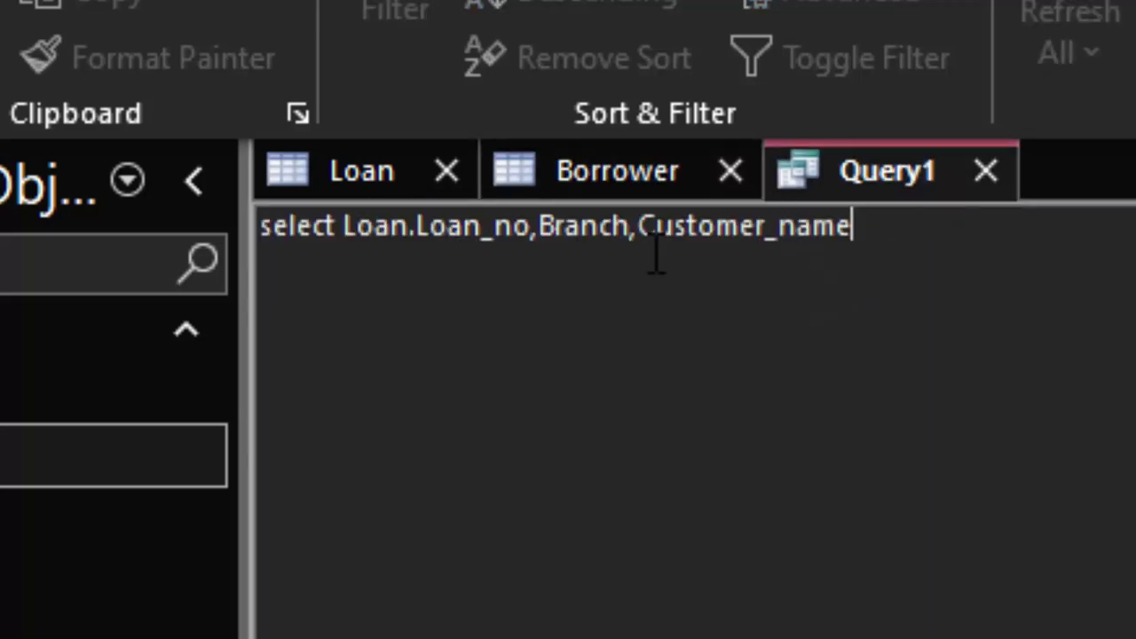
{"action": "left_click", "coordinate": [801, 232]}
{"action": "key", "text": "BackSpace"}
{"action": "type", "text": "N"}
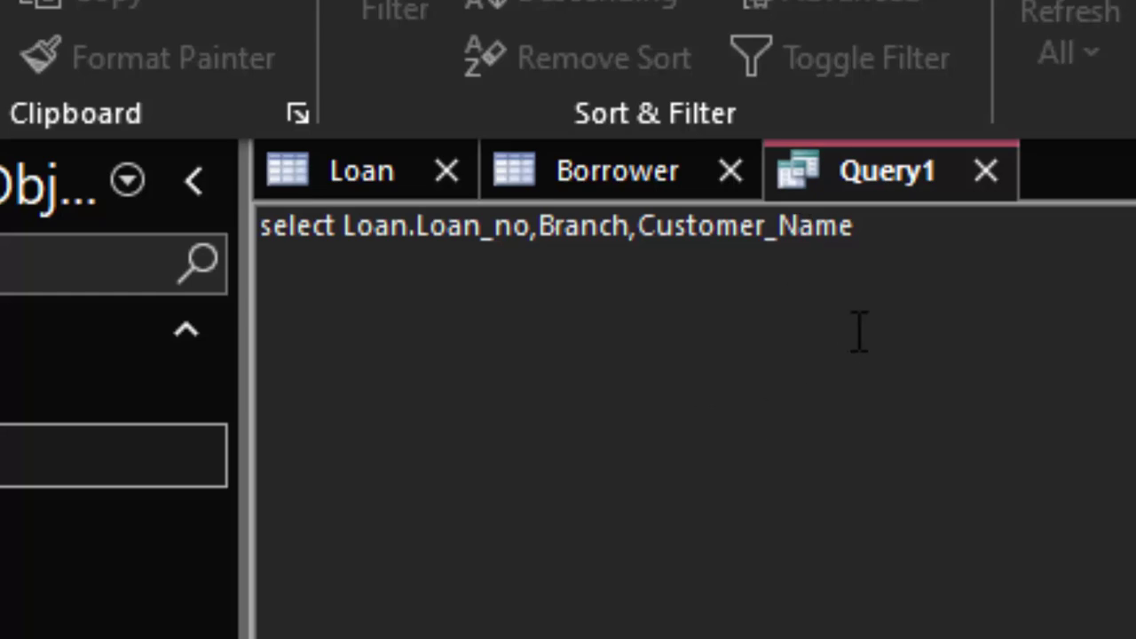
{"action": "left_click", "coordinate": [938, 226]}
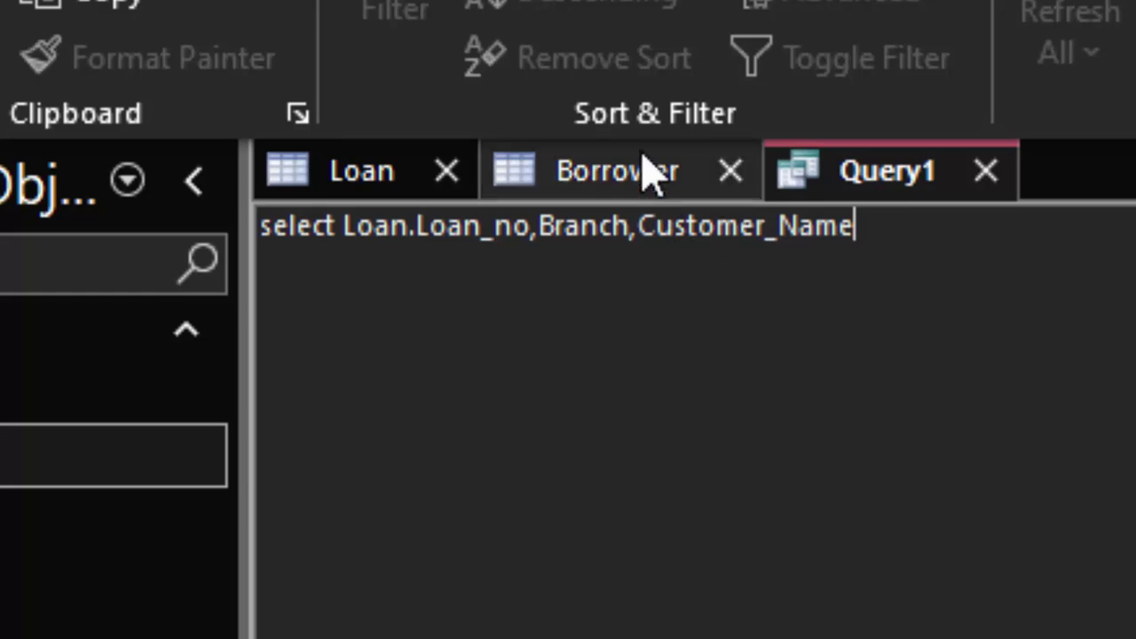
Step: Append ',Amount from Loan' after confirming the Amount field in the Loan table
{"action": "left_click", "coordinate": [618, 187]}
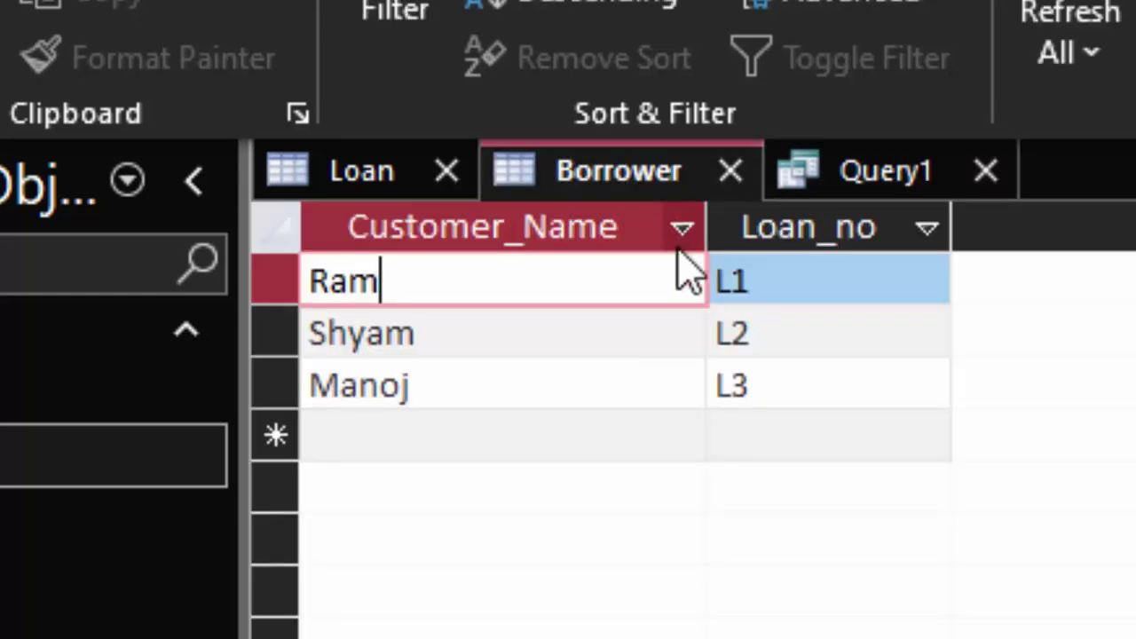
{"action": "left_click", "coordinate": [362, 172]}
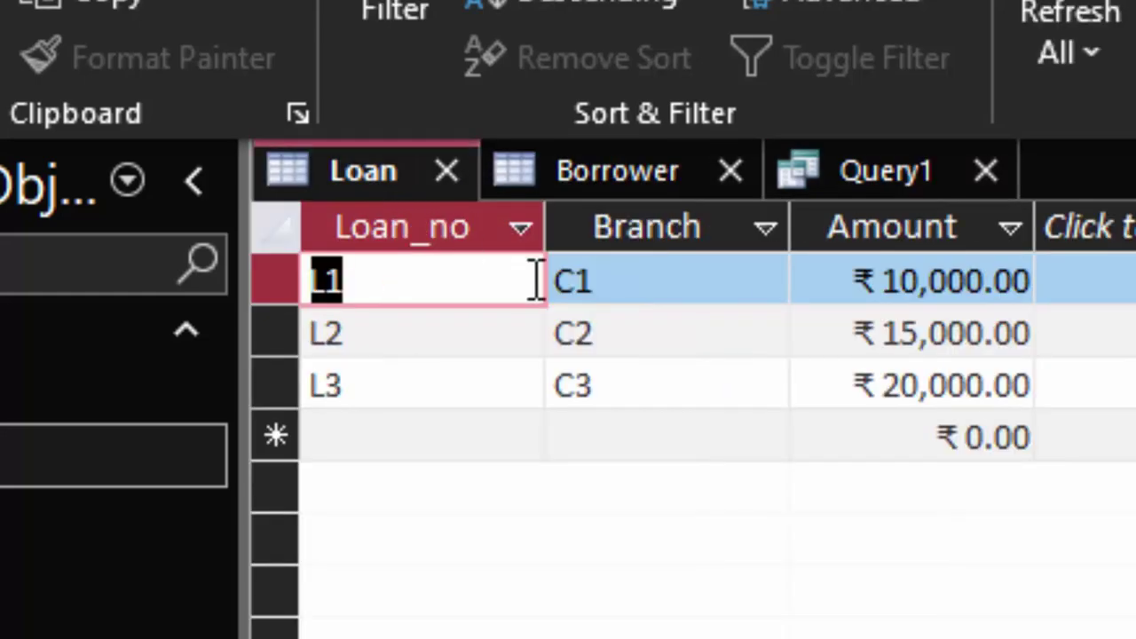
{"action": "left_click", "coordinate": [880, 177]}
{"action": "type", "text": ",A"}
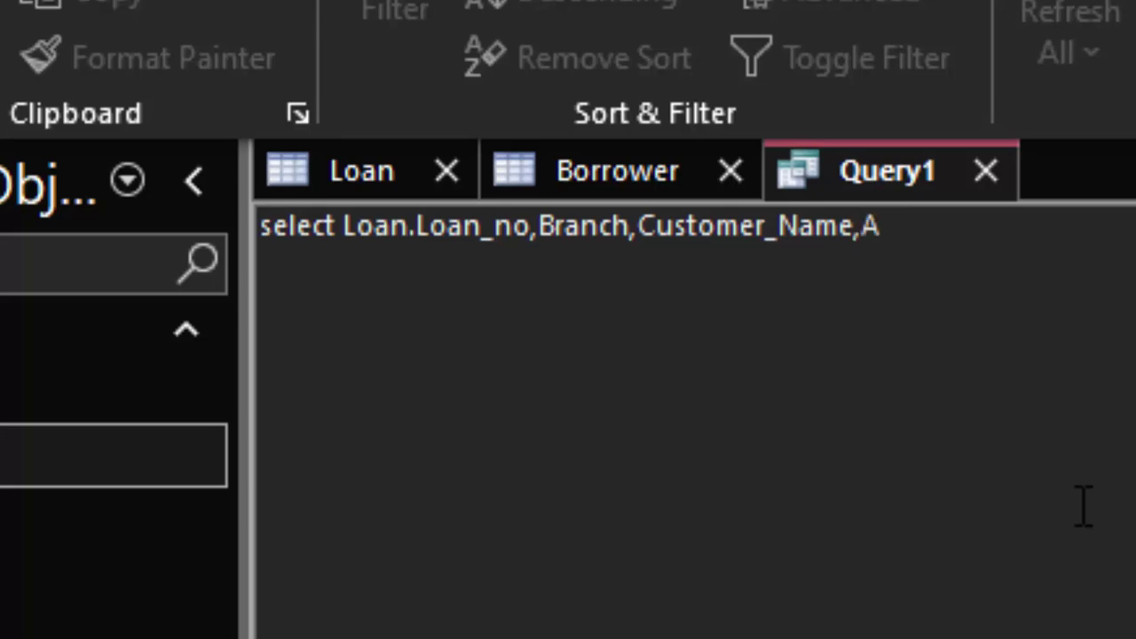
{"action": "type", "text": "moun"}
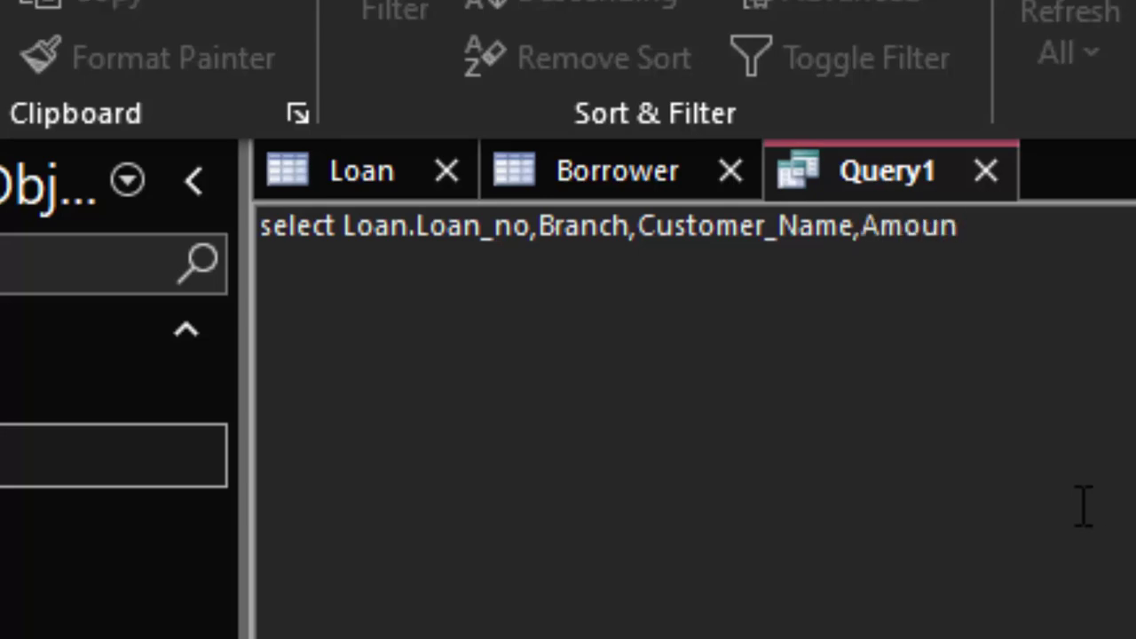
{"action": "type", "text": "t"}
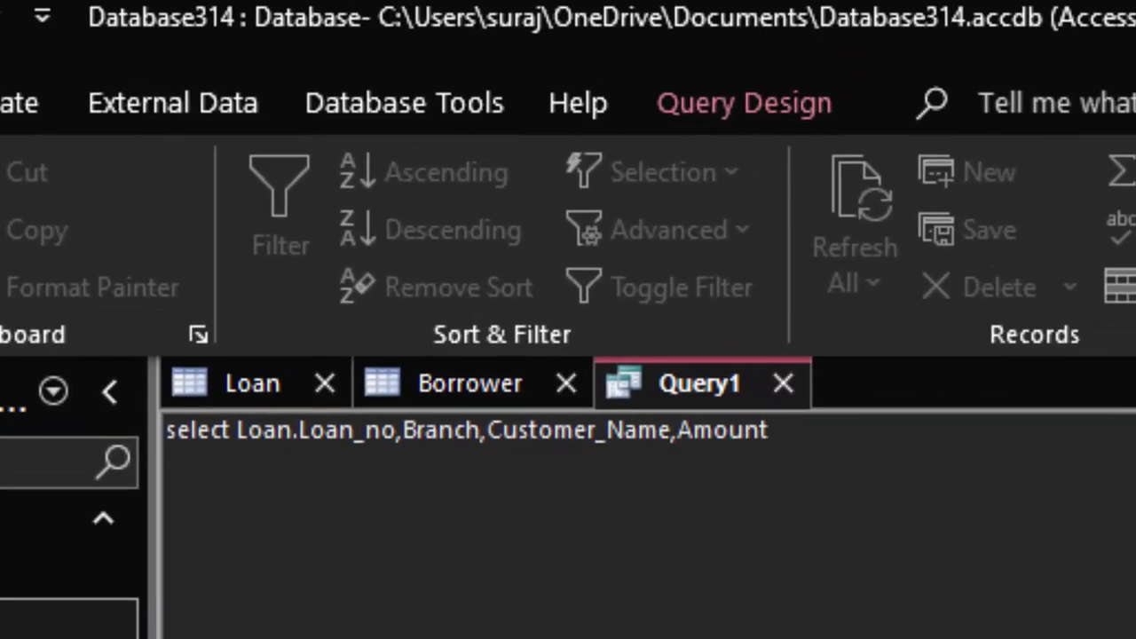
{"action": "type", "text": " fro"}
{"action": "type", "text": "m L"}
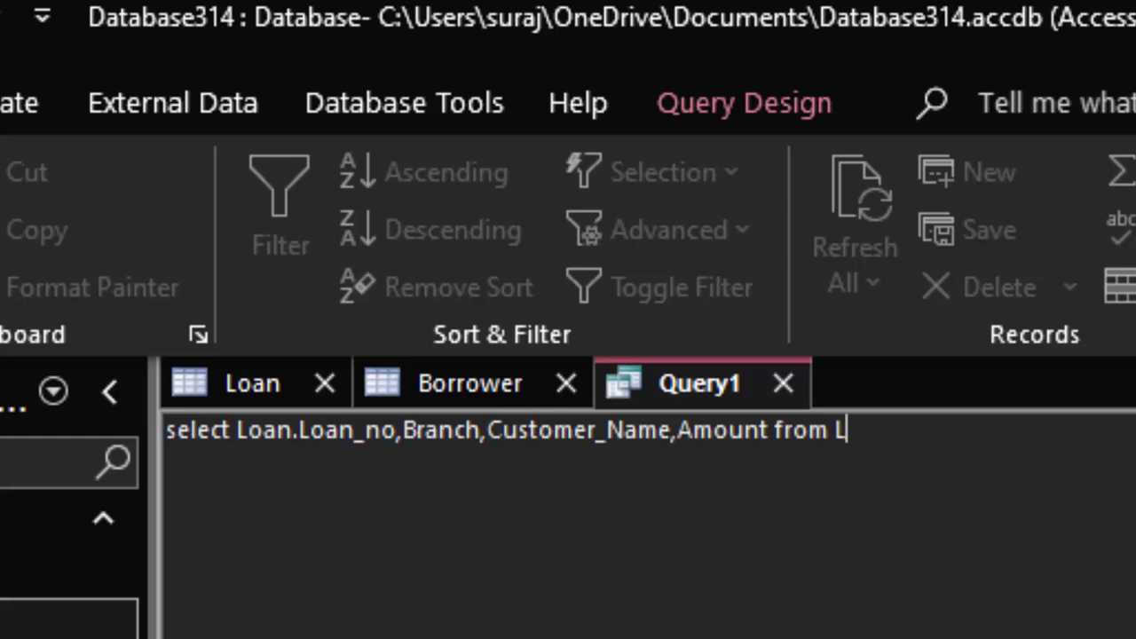
{"action": "type", "text": "oan"}
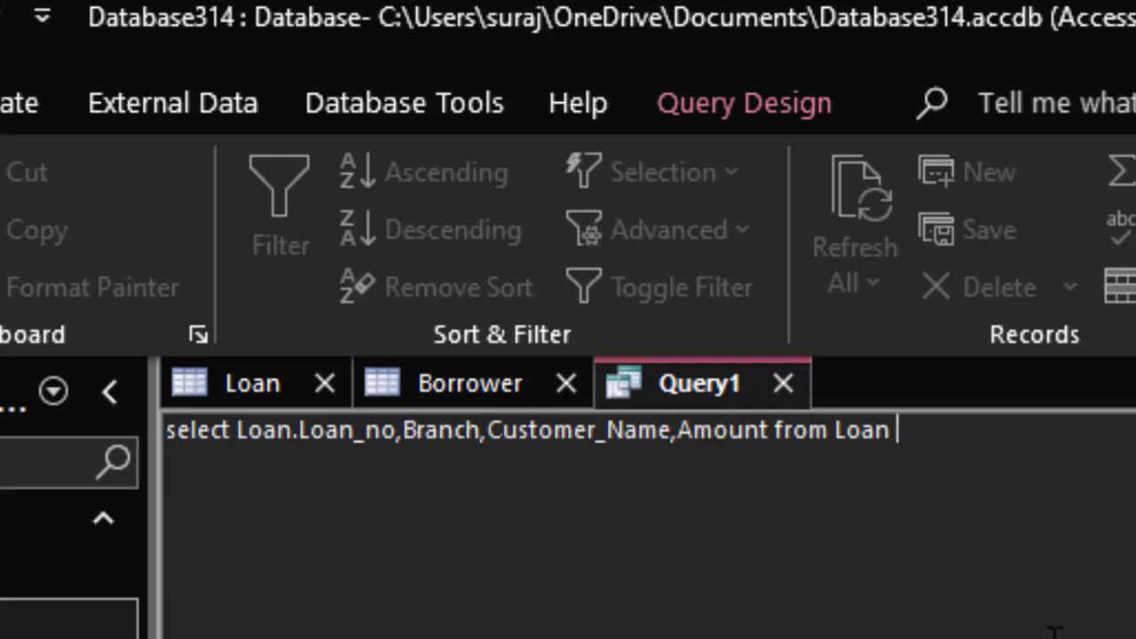
Step: Type 'inner join Borrower on Loan.Loan_no=Borrower.Loan_no;' to complete the SQL
{"action": "type", "text": "inner j"}
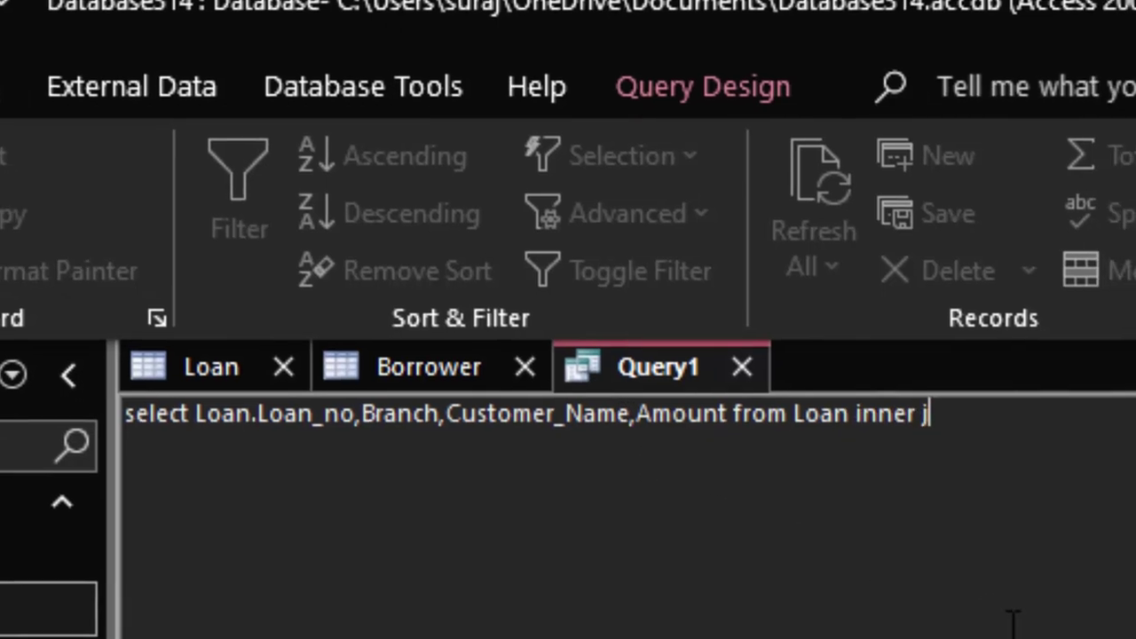
{"action": "type", "text": "oin"}
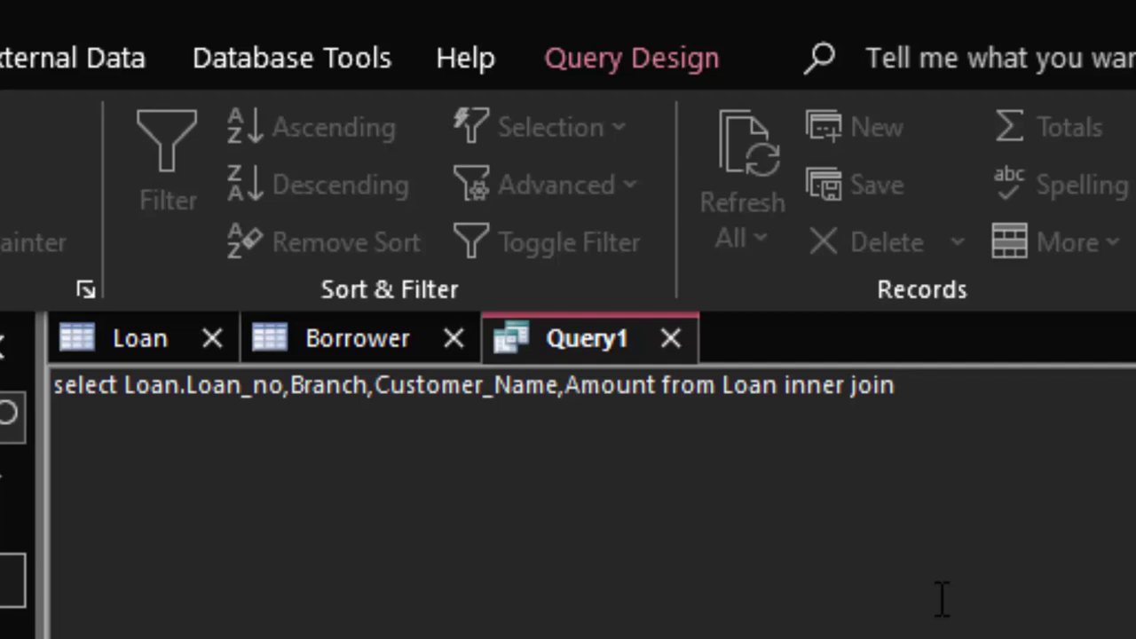
{"action": "type", "text": " Borr"}
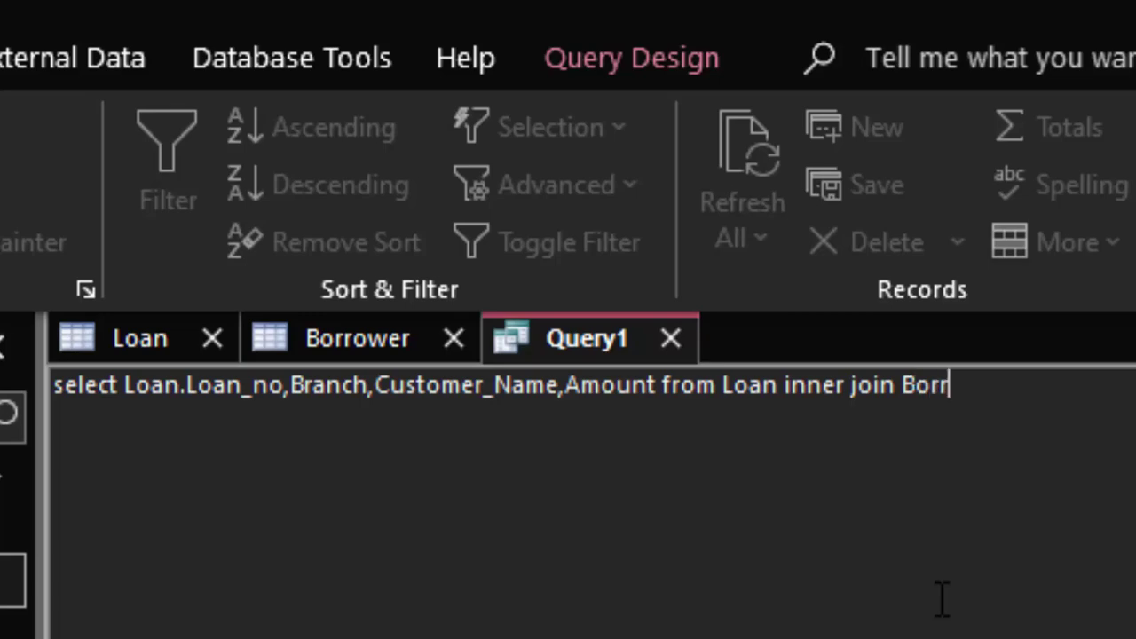
{"action": "type", "text": "ower"}
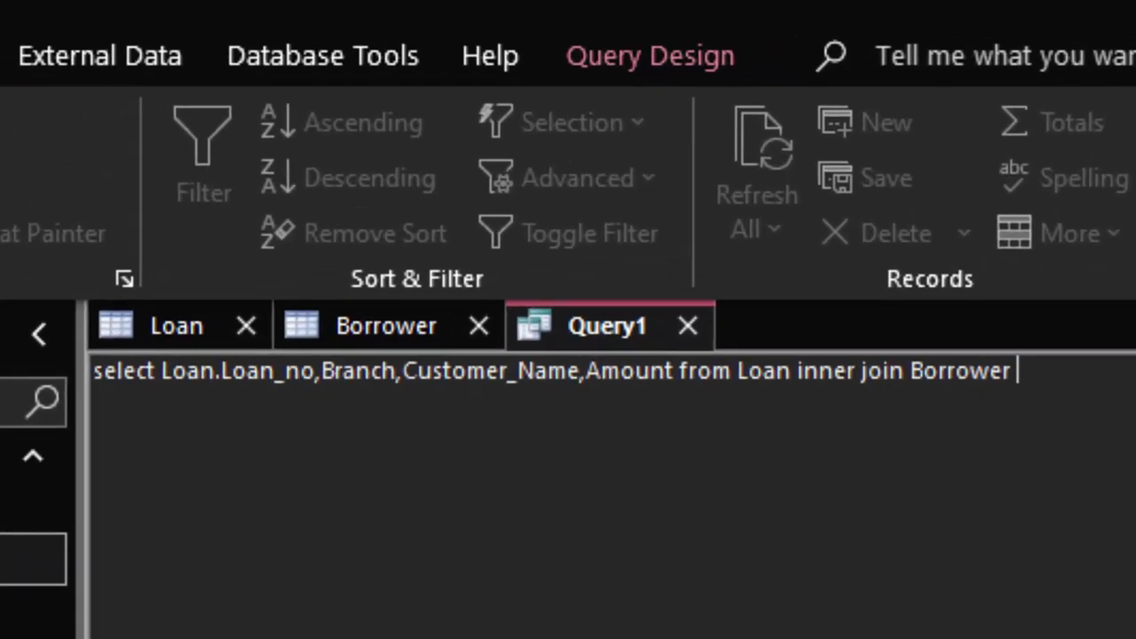
{"action": "type", "text": " on "}
{"action": "type", "text": "Lo"}
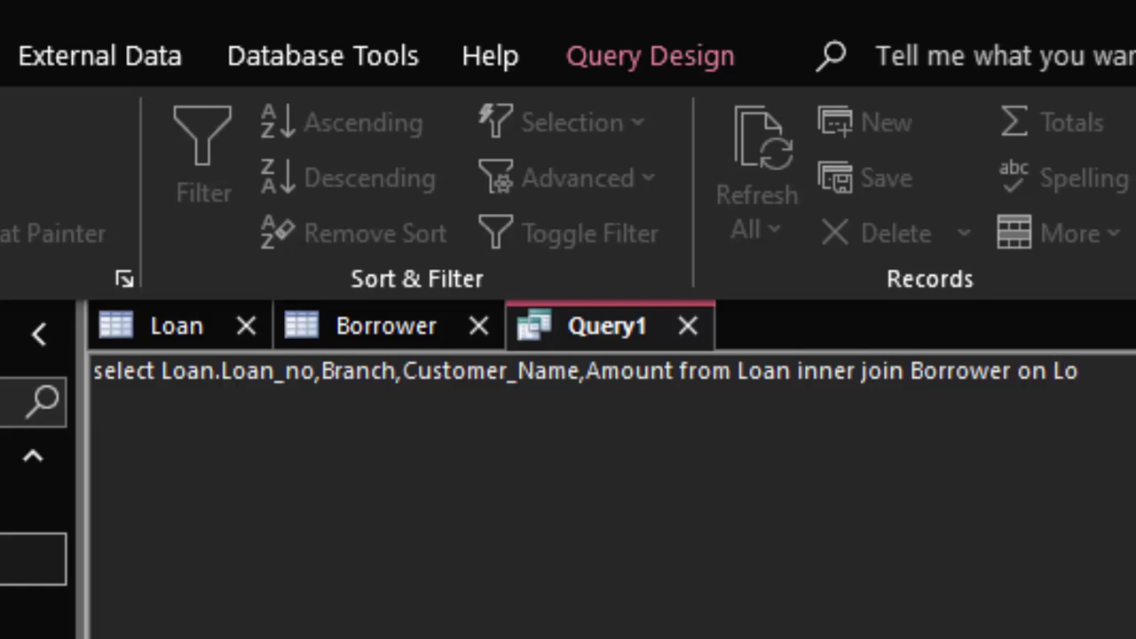
{"action": "type", "text": "an"}
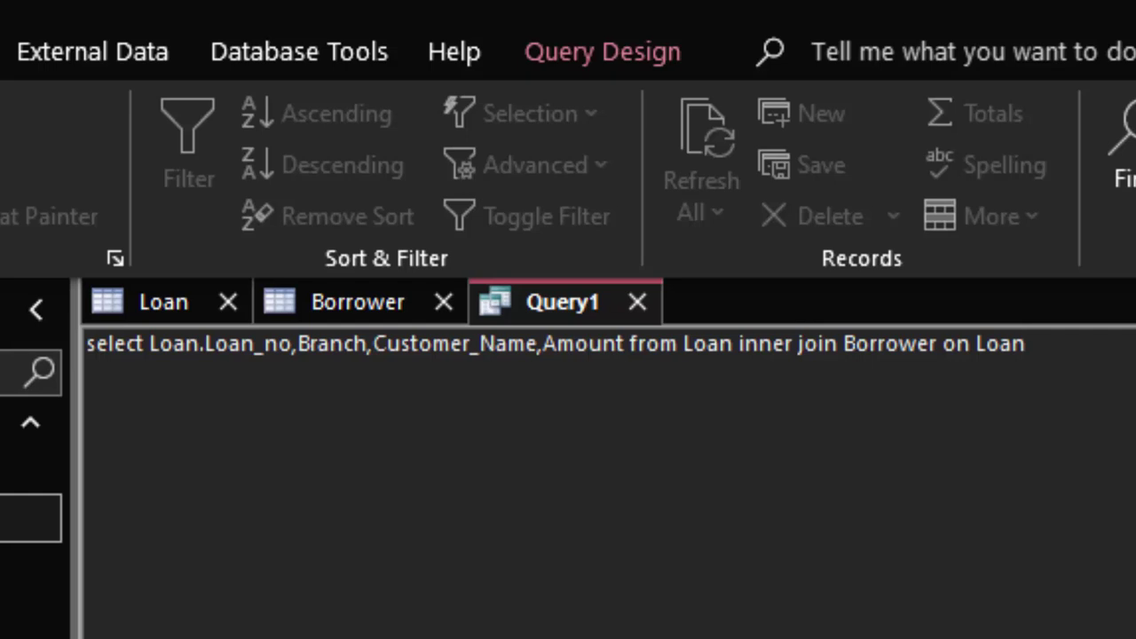
{"action": "type", "text": ".Lo"}
{"action": "type", "text": "a"}
{"action": "type", "text": "n"}
{"action": "type", "text": "_"}
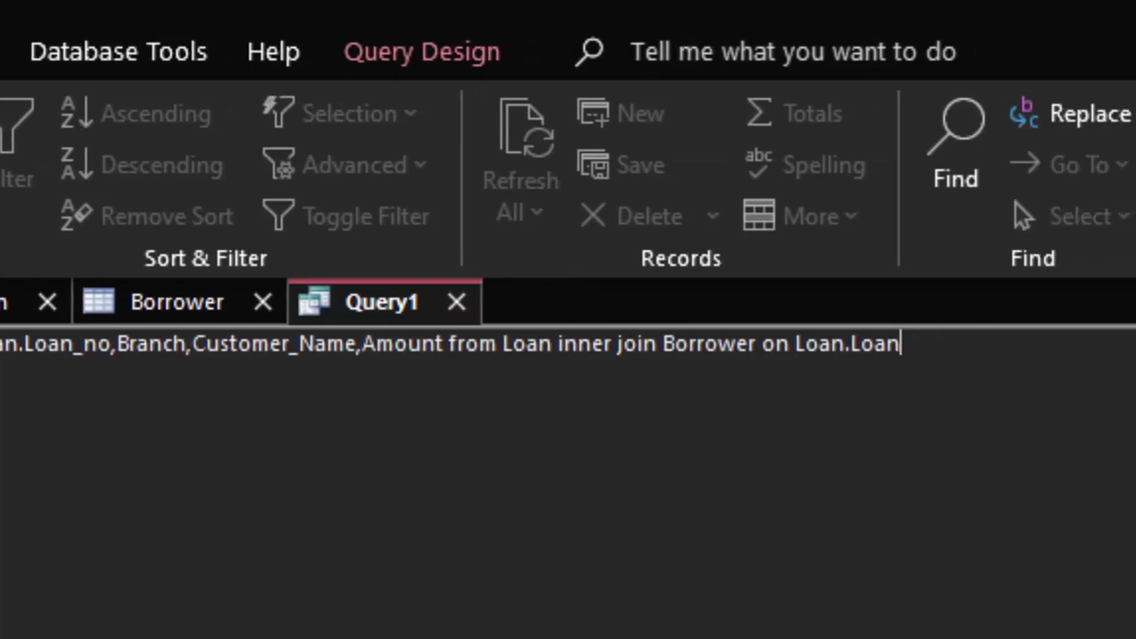
{"action": "type", "text": "no"}
{"action": "type", "text": "="}
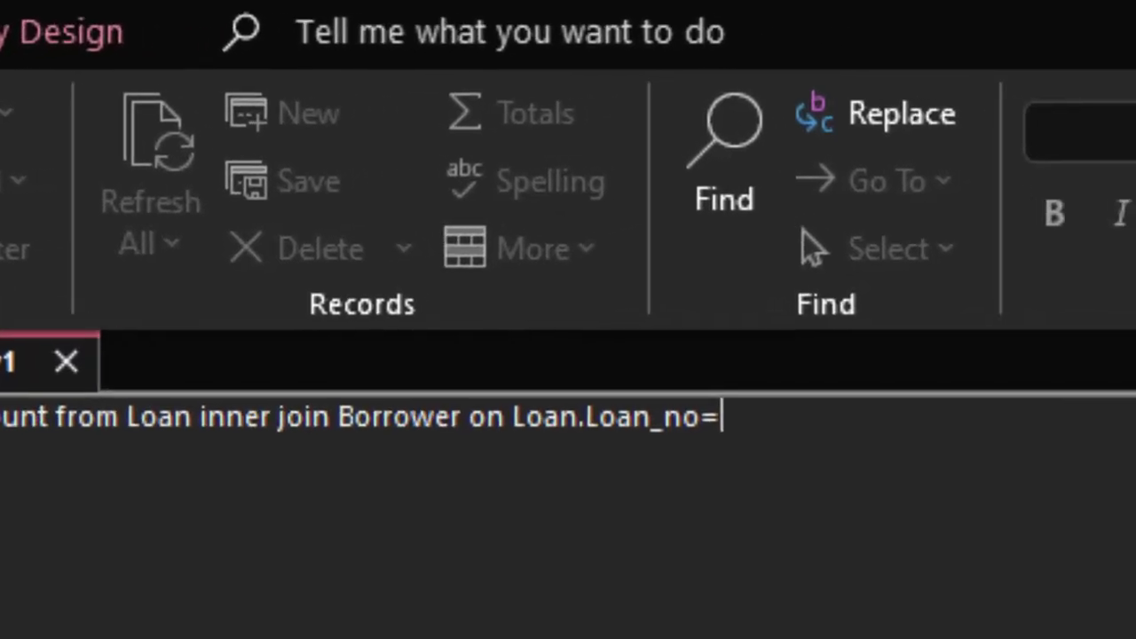
{"action": "type", "text": "Borr"}
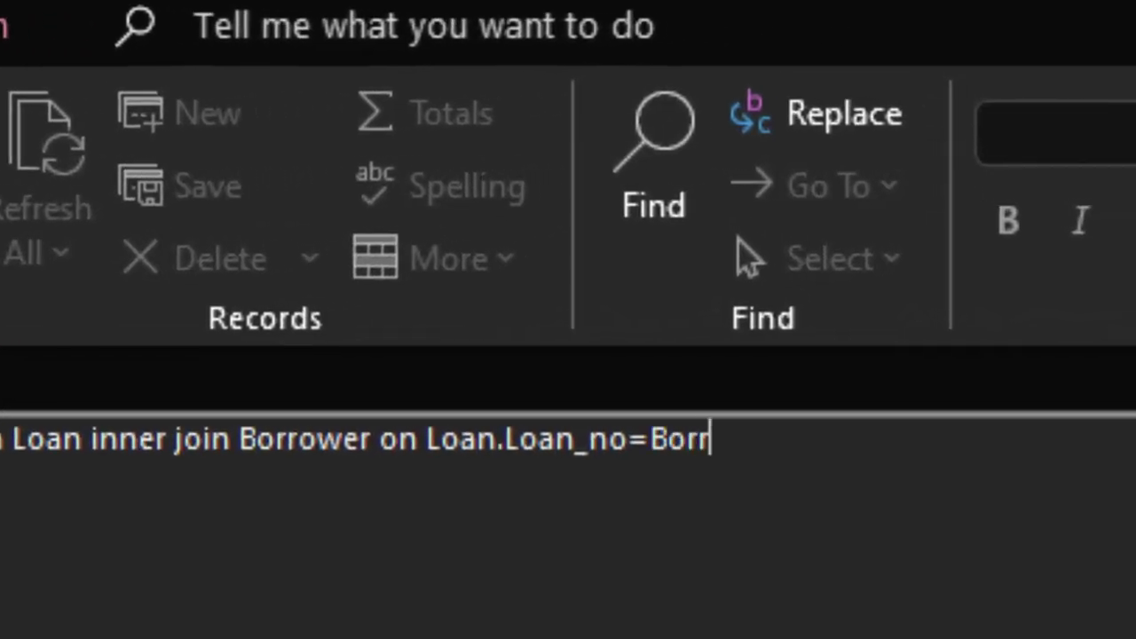
{"action": "type", "text": "ower"}
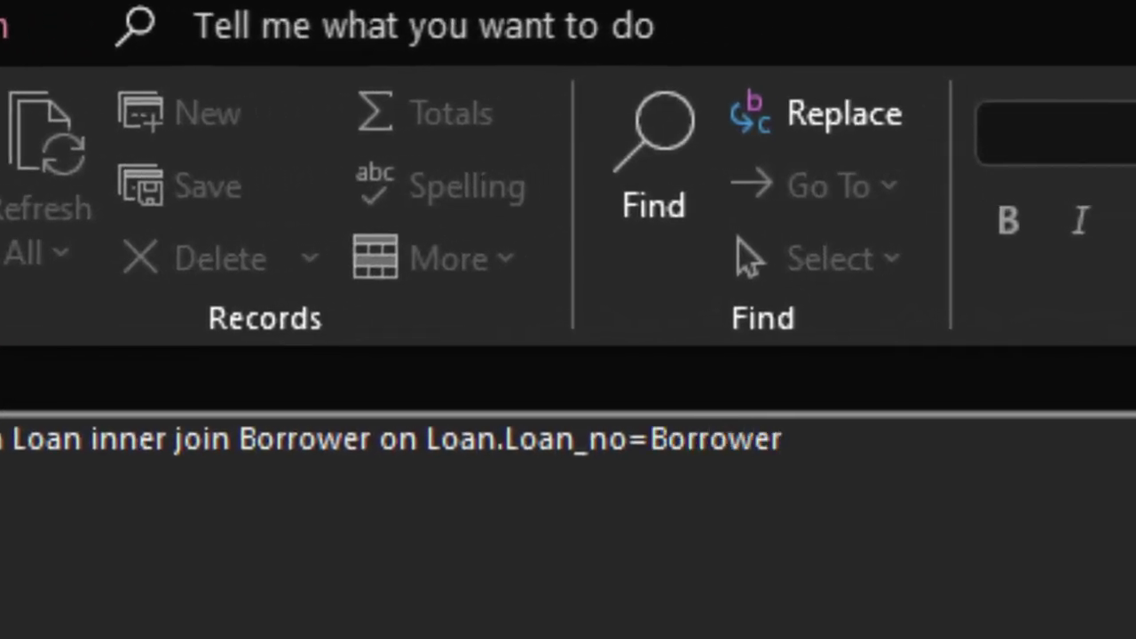
{"action": "type", "text": "."}
{"action": "type", "text": "Loa"}
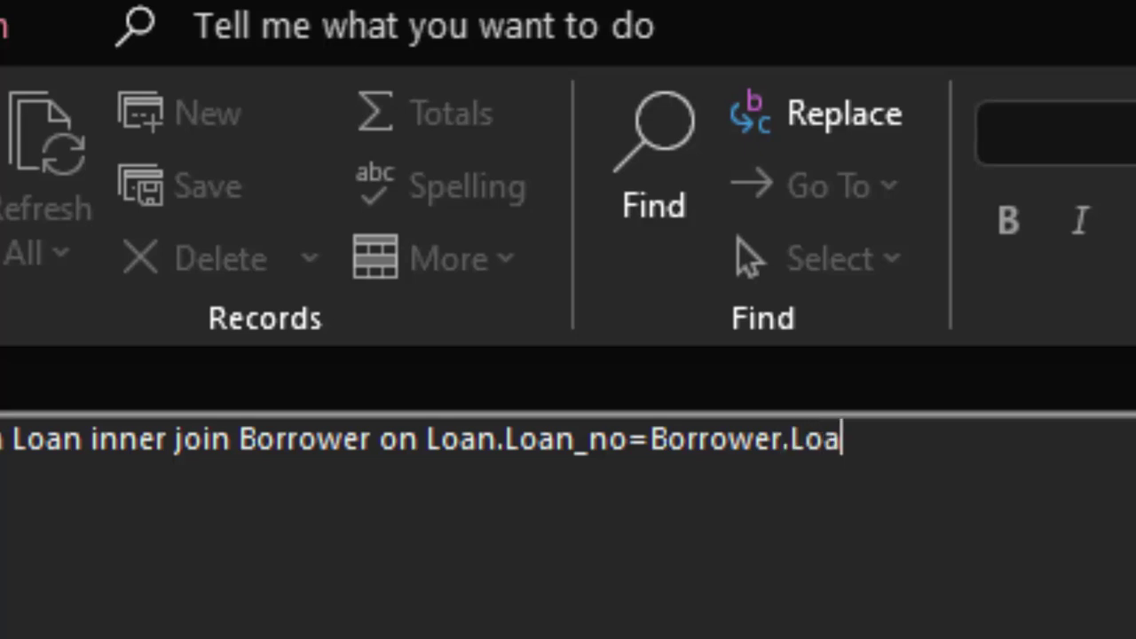
{"action": "type", "text": "n"}
{"action": "type", "text": "_no"}
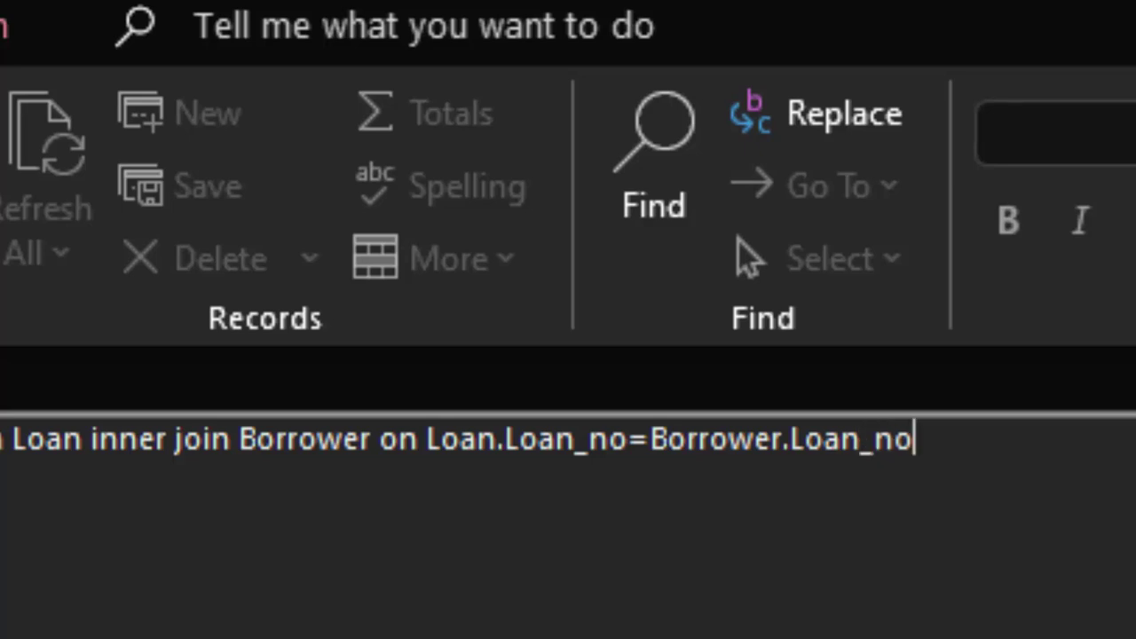
{"action": "type", "text": ";"}
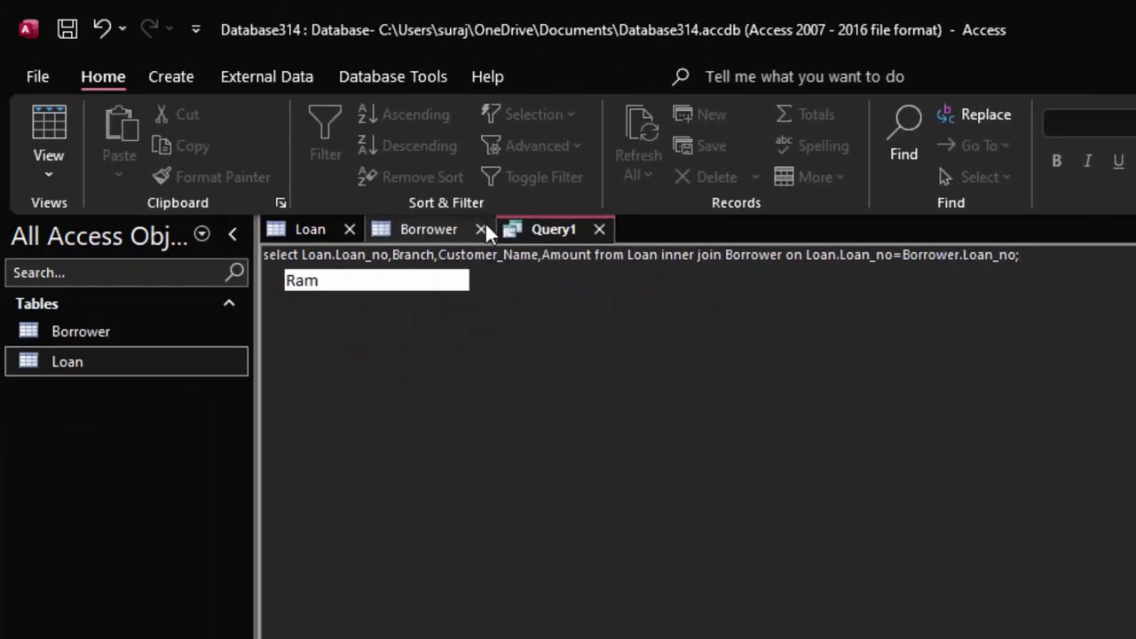
Step: Close the Borrower and Loan tables and run Query1 to show the joined results
{"action": "left_click", "coordinate": [480, 229]}
{"action": "left_click", "coordinate": [350, 229]}
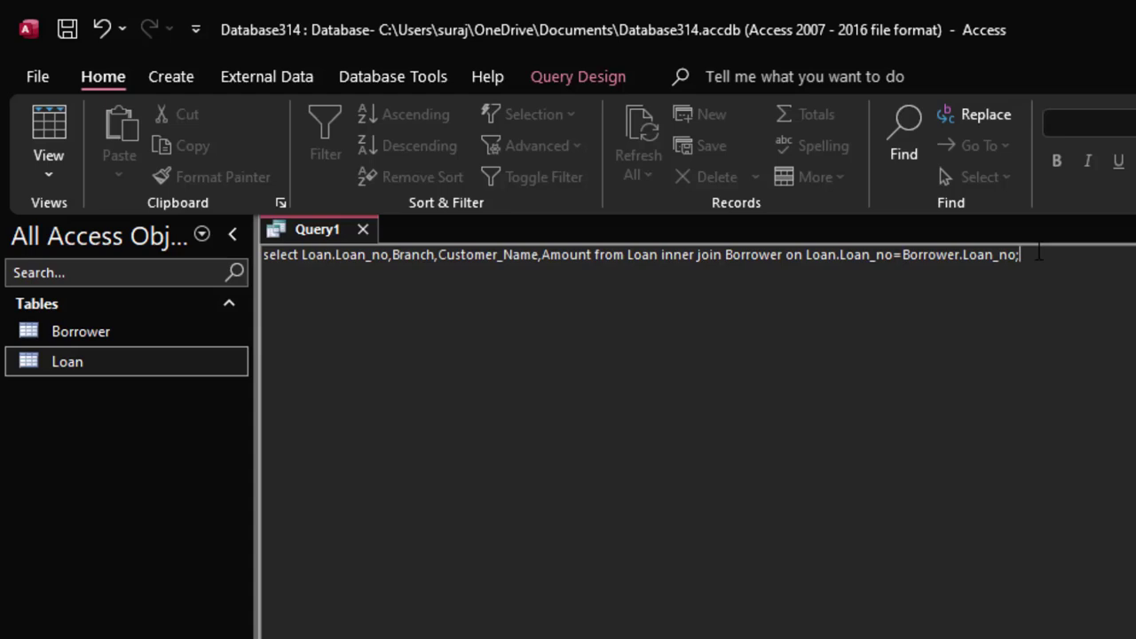
{"action": "left_click_drag", "start_coordinate": [1060, 264], "coordinate": [264, 258]}
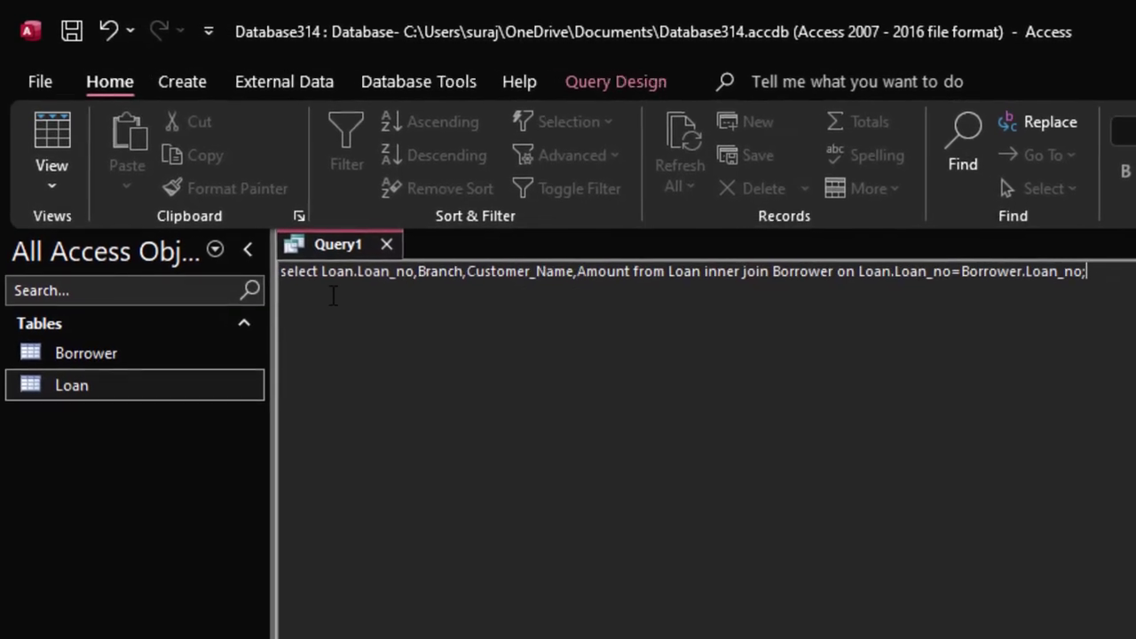
{"action": "left_click", "coordinate": [609, 83]}
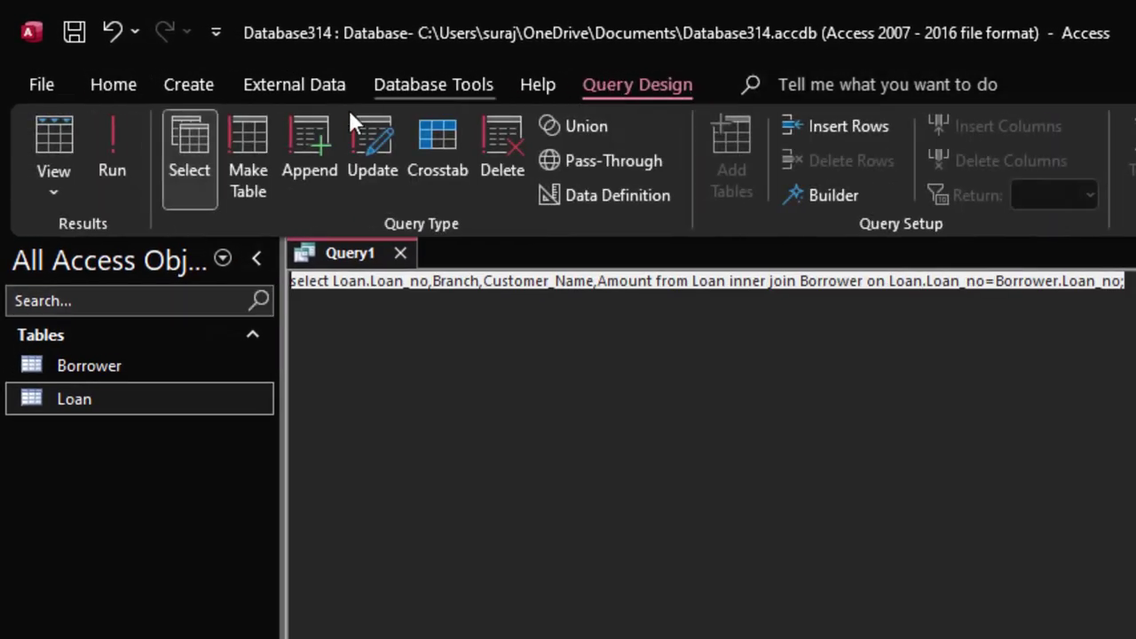
{"action": "left_click", "coordinate": [111, 166]}
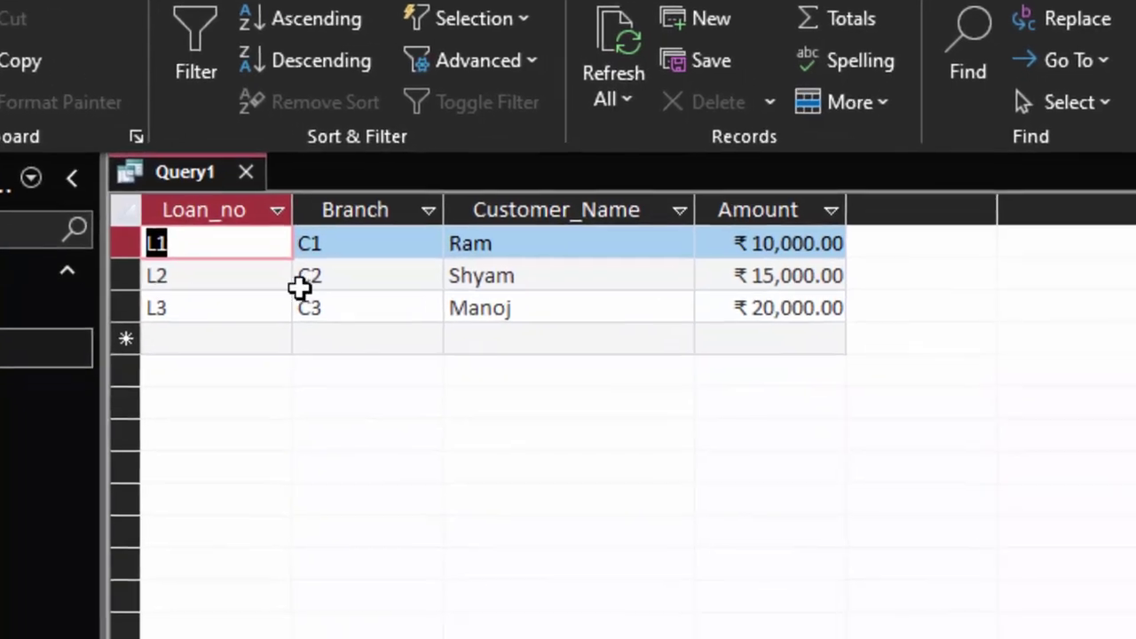
Step: Reopen Borrower and Loan to compare against results like customer Ram, then return to Query1
{"action": "left_click", "coordinate": [229, 239]}
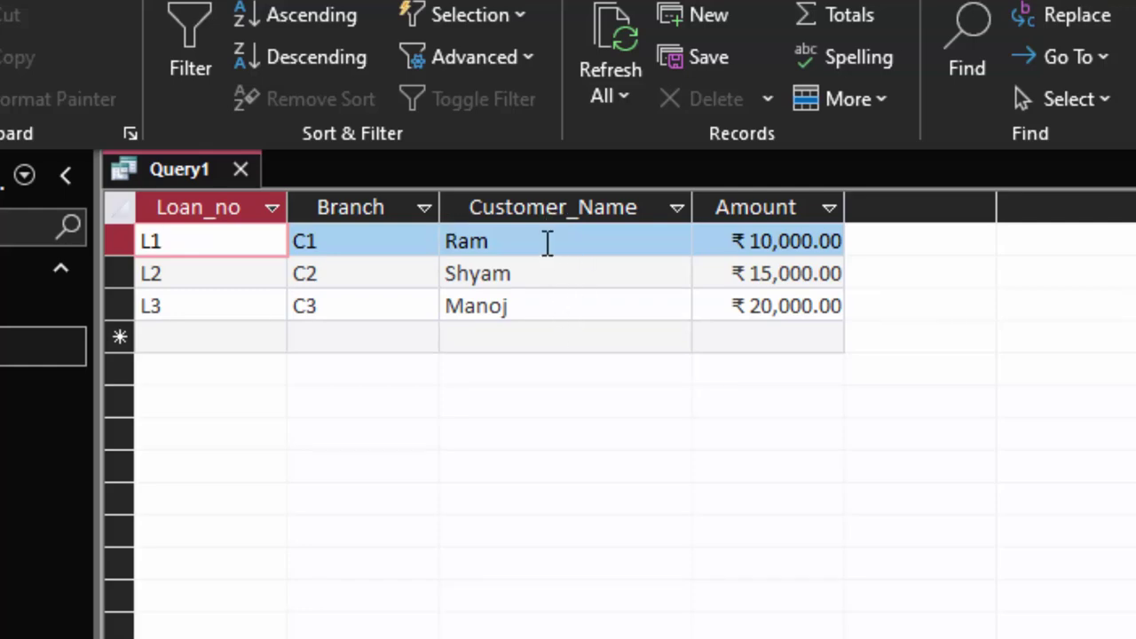
{"action": "left_click", "coordinate": [547, 241]}
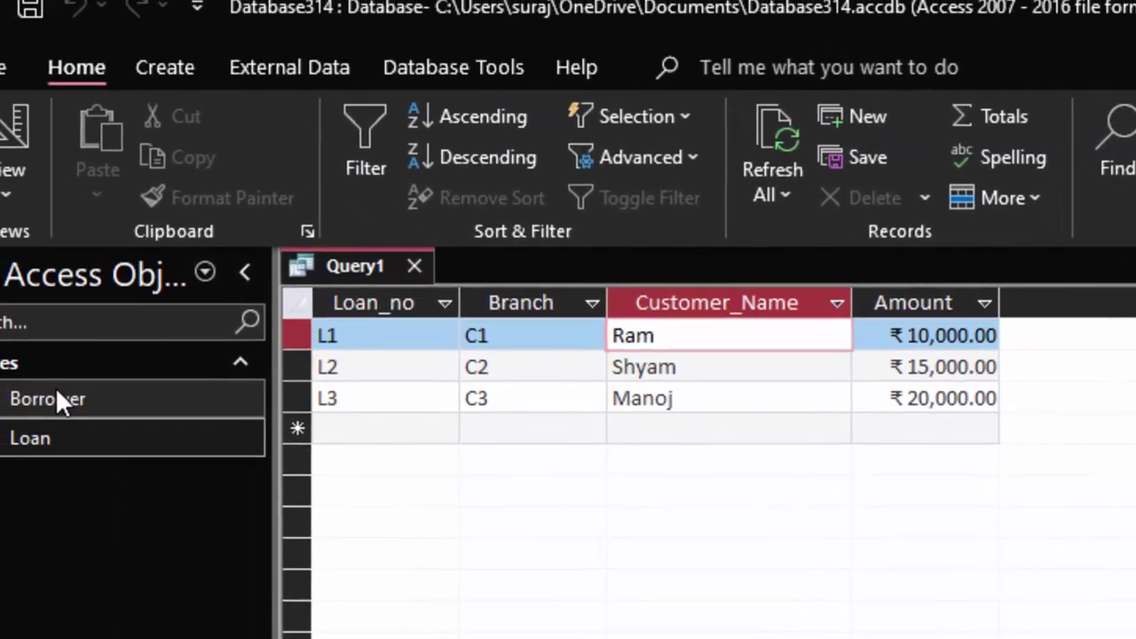
{"action": "left_click", "coordinate": [112, 417]}
{"action": "double_click", "coordinate": [113, 418]}
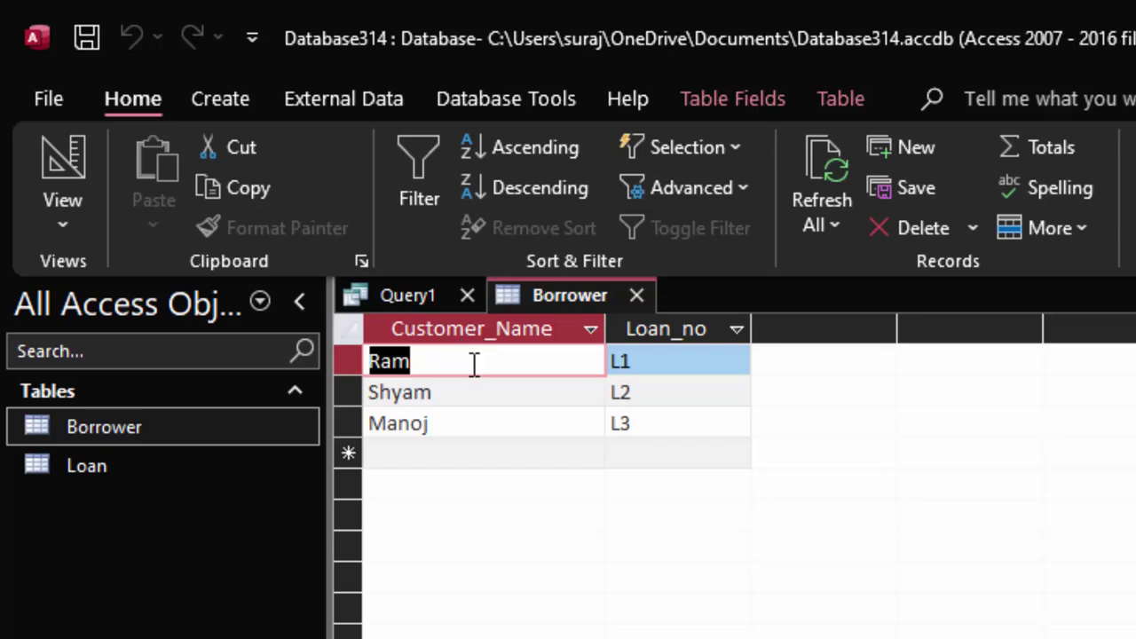
{"action": "double_click", "coordinate": [216, 469]}
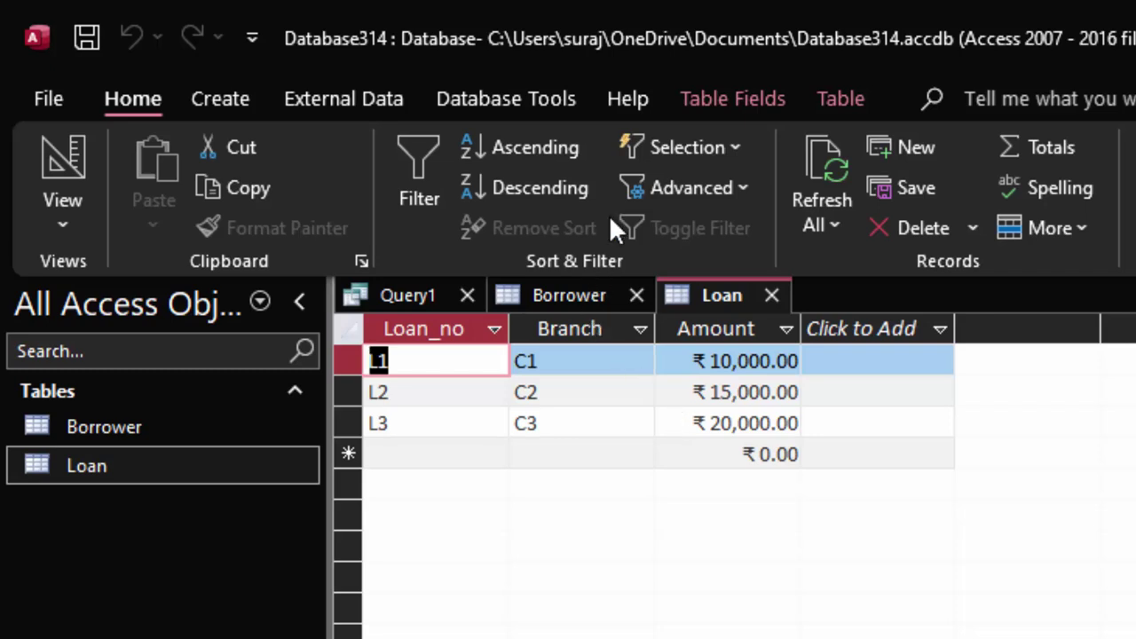
{"action": "left_click", "coordinate": [410, 300]}
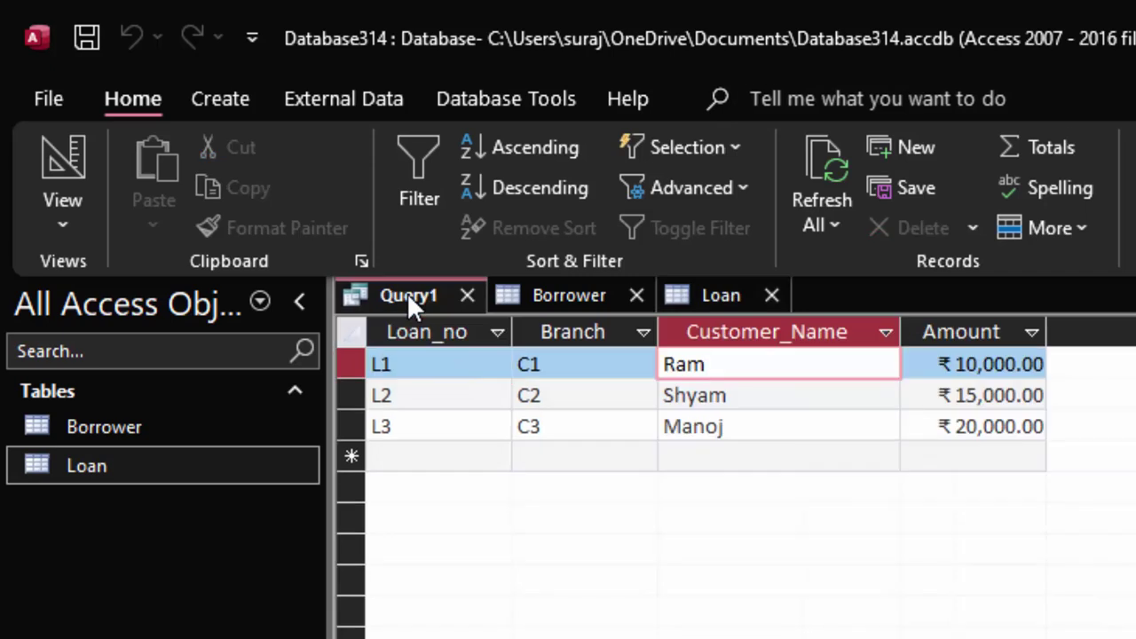
Step: Save Query1 under the name 'CustomerQ' from the tab's shortcut menu
{"action": "right_click", "coordinate": [394, 289]}
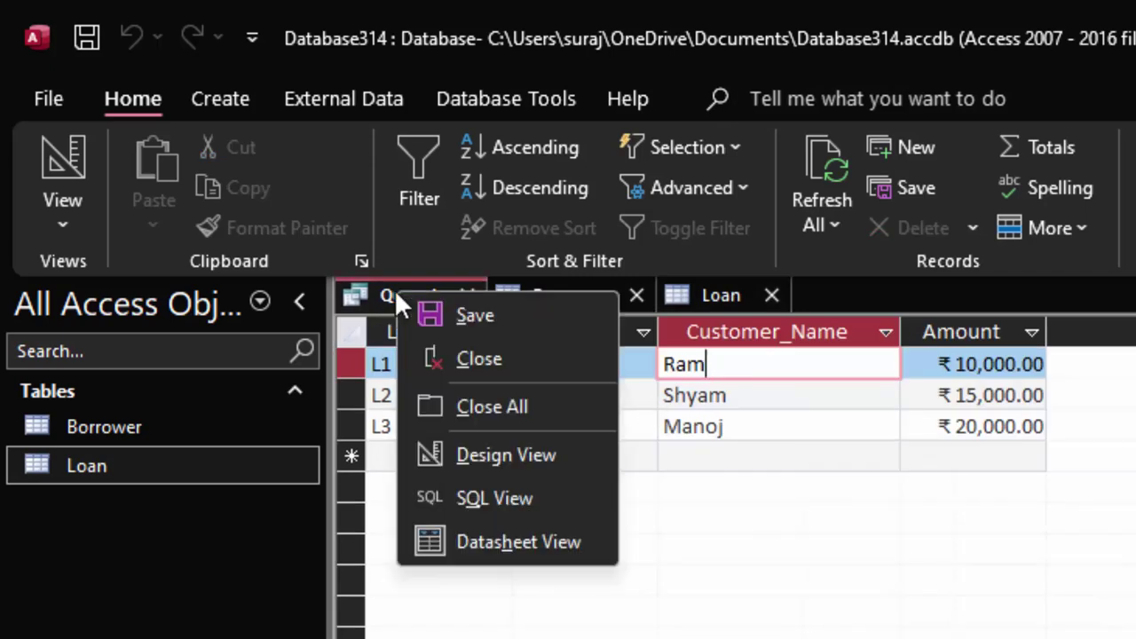
{"action": "left_click", "coordinate": [451, 301]}
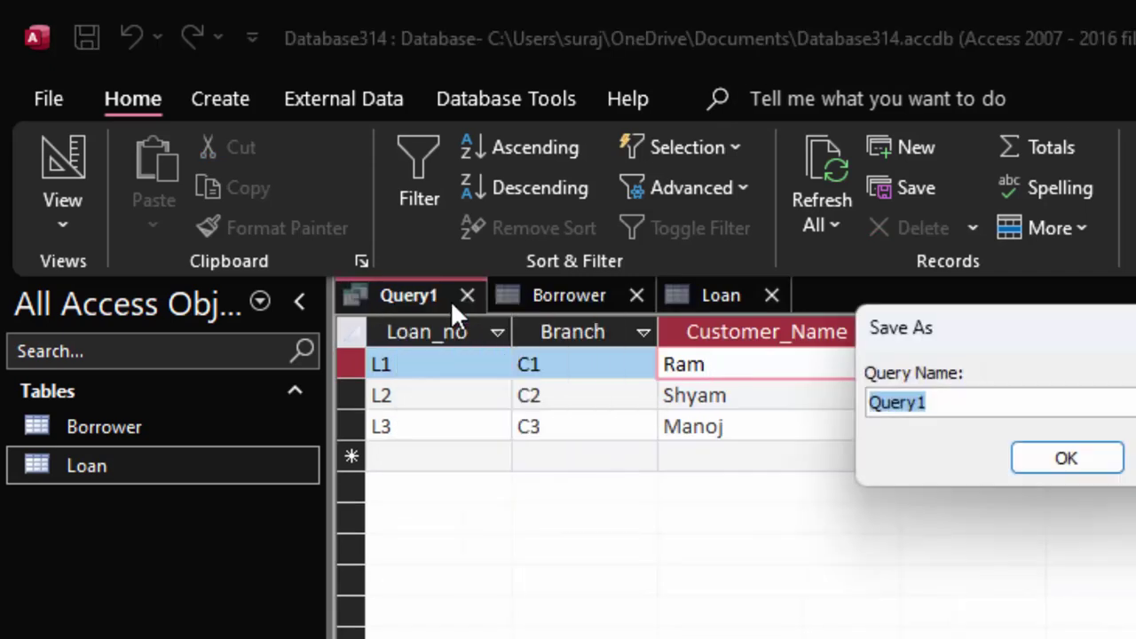
{"action": "key", "text": "BackSpace"}
{"action": "type", "text": "Cus"}
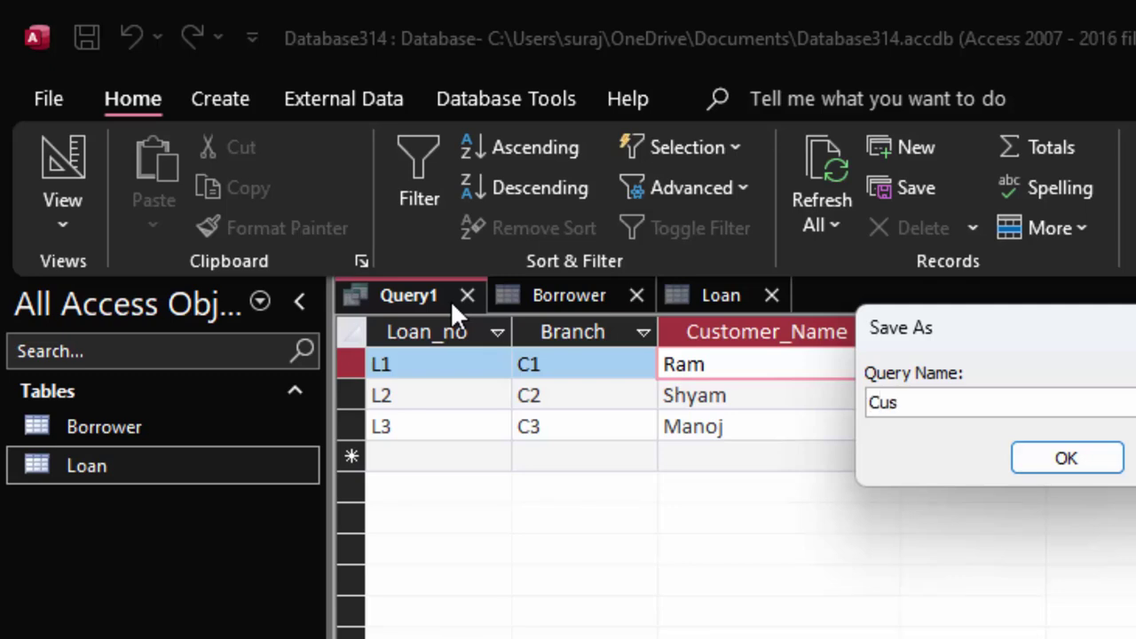
{"action": "type", "text": "ome"}
{"action": "type", "text": "Q"}
{"action": "key", "text": "Return"}
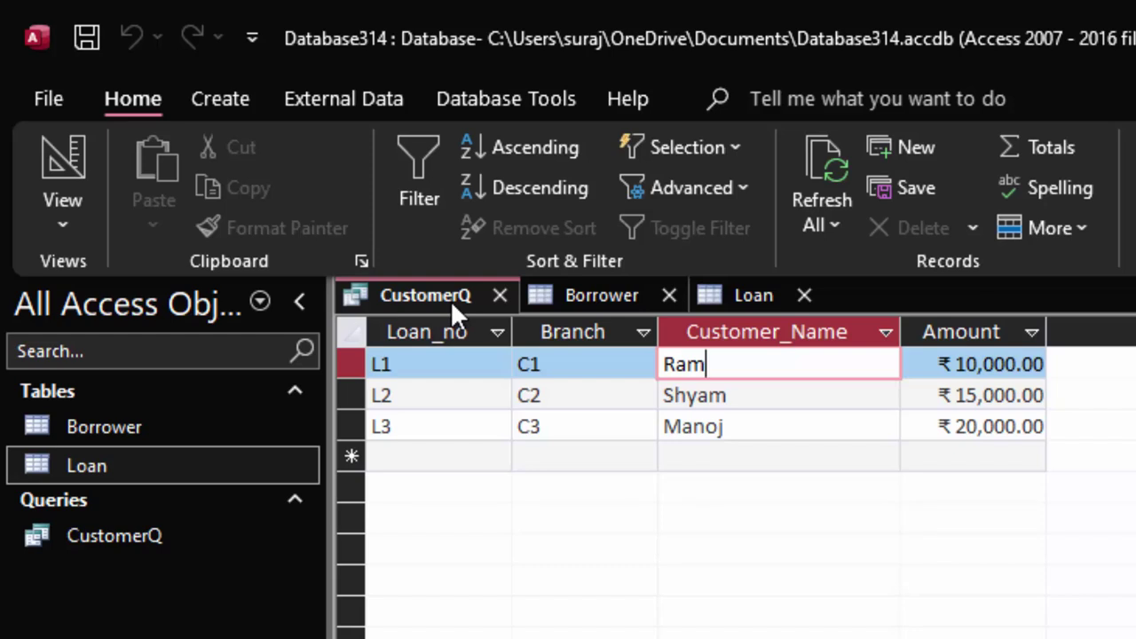